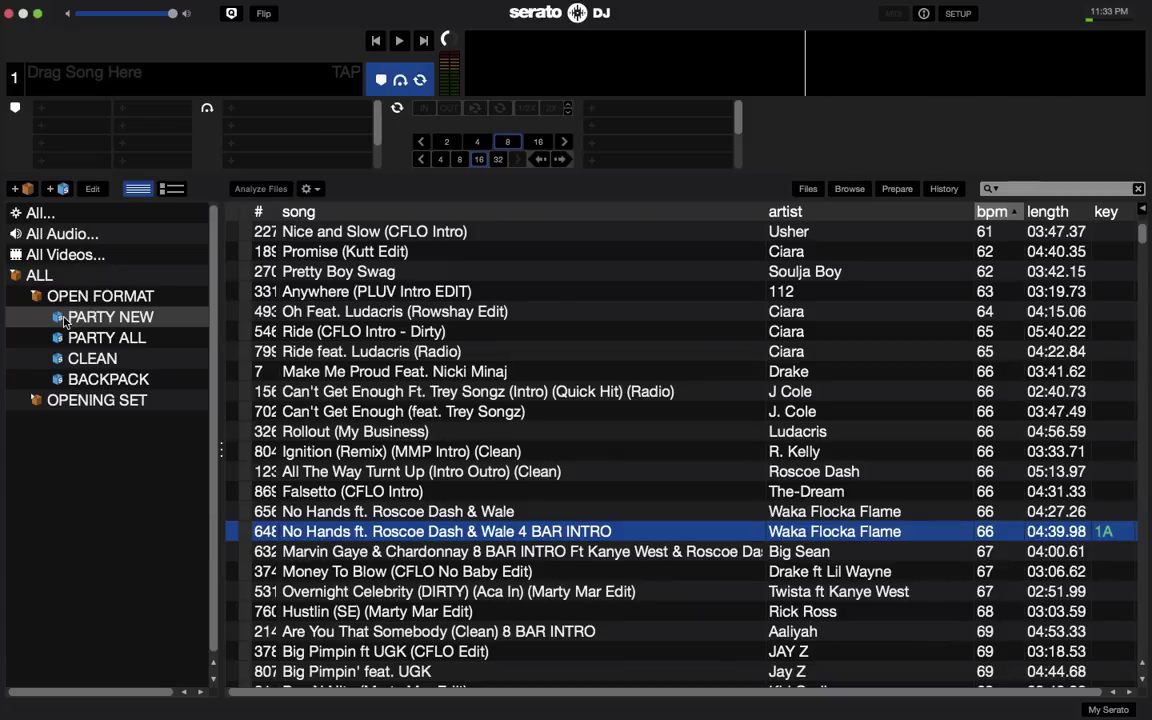
Step: Move PARTY NEW out of OPEN FORMAT, then nest BACKPACK and PARTY NEW back inside it
{"action": "left_click", "coordinate": [55, 418]}
{"action": "left_click_drag", "start_coordinate": [20, 459], "coordinate": [15, 450]}
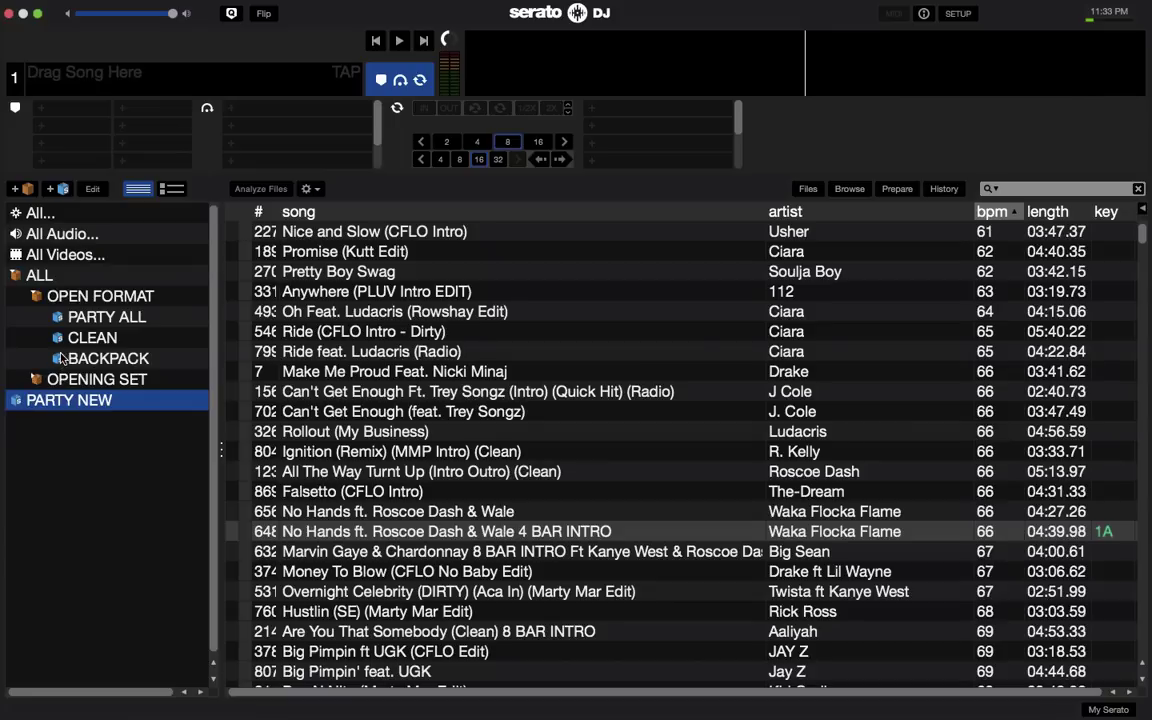
{"action": "left_click_drag", "start_coordinate": [52, 298], "coordinate": [18, 370]}
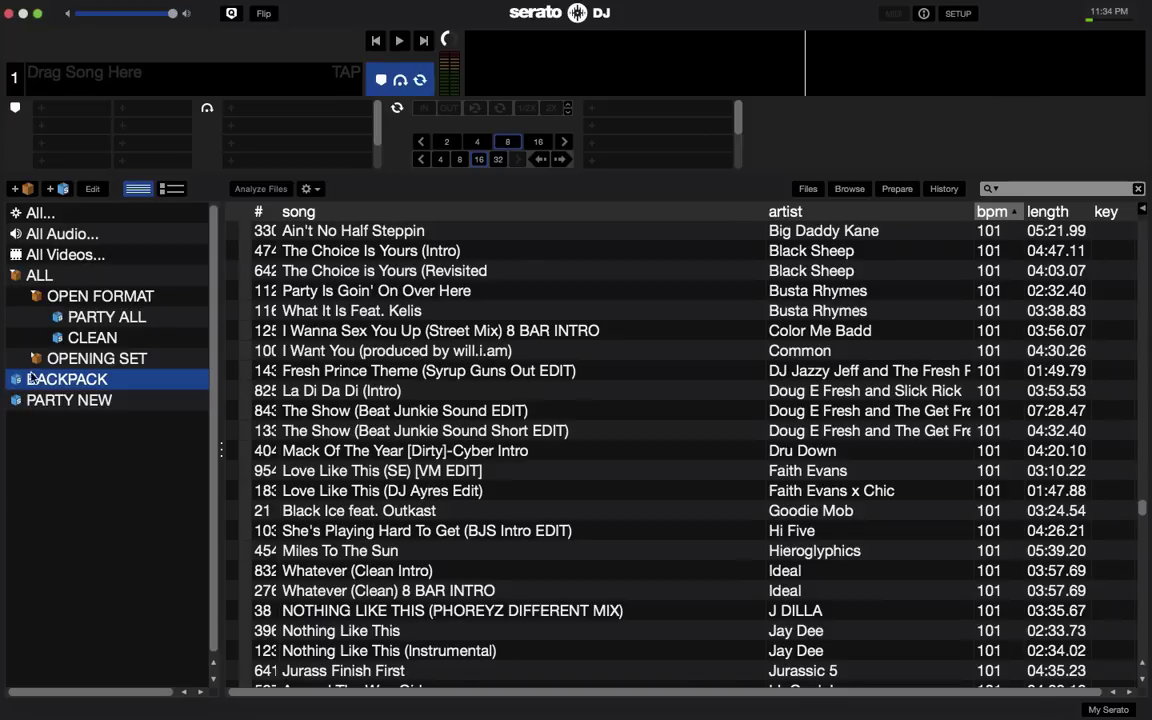
{"action": "left_click_drag", "start_coordinate": [16, 388], "coordinate": [35, 331]}
{"action": "left_click_drag", "start_coordinate": [24, 398], "coordinate": [52, 305]}
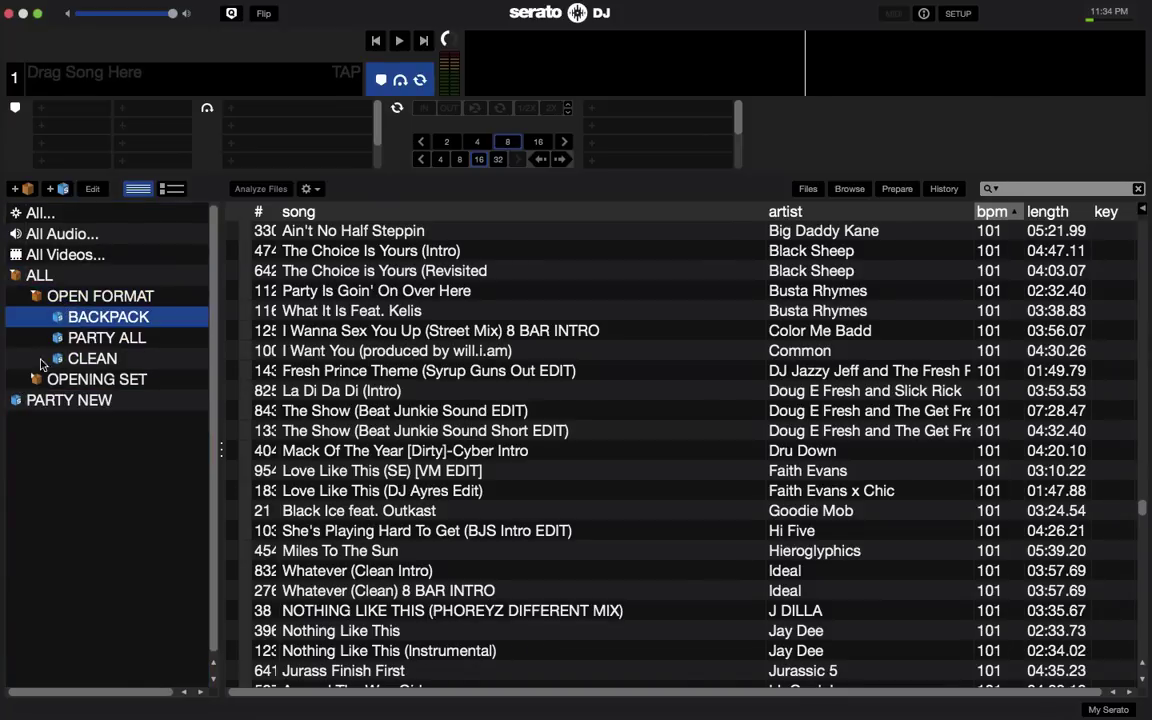
{"action": "left_click_drag", "start_coordinate": [18, 402], "coordinate": [85, 330]}
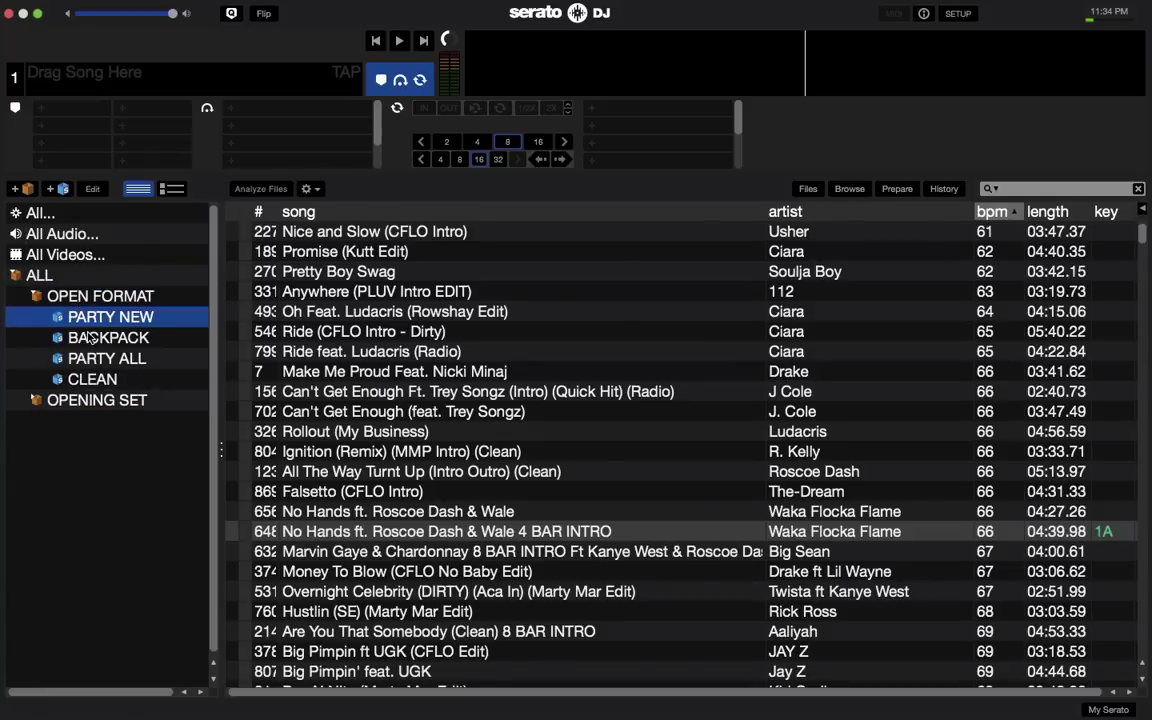
Step: Expand OPEN FORMAT to reveal its four sub-crates and display PARTY NEW's tracks
{"action": "left_click", "coordinate": [36, 296]}
{"action": "left_click", "coordinate": [36, 318]}
{"action": "left_click", "coordinate": [36, 318]}
{"action": "left_click", "coordinate": [36, 297]}
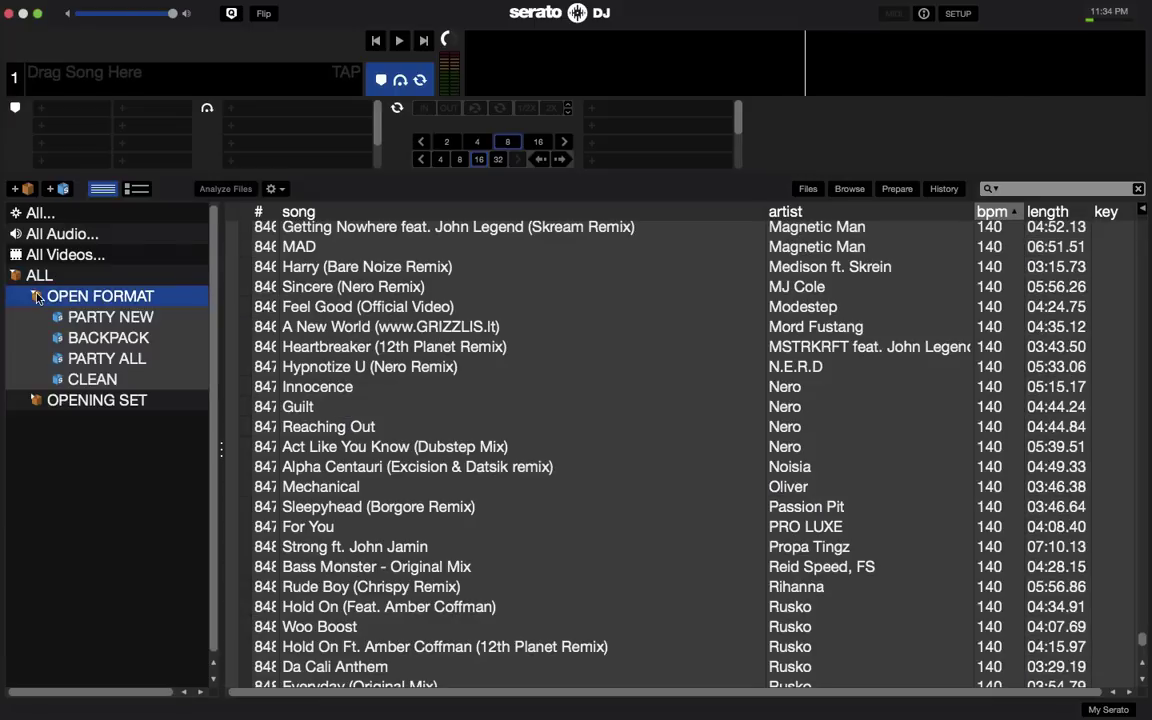
{"action": "left_click", "coordinate": [79, 318]}
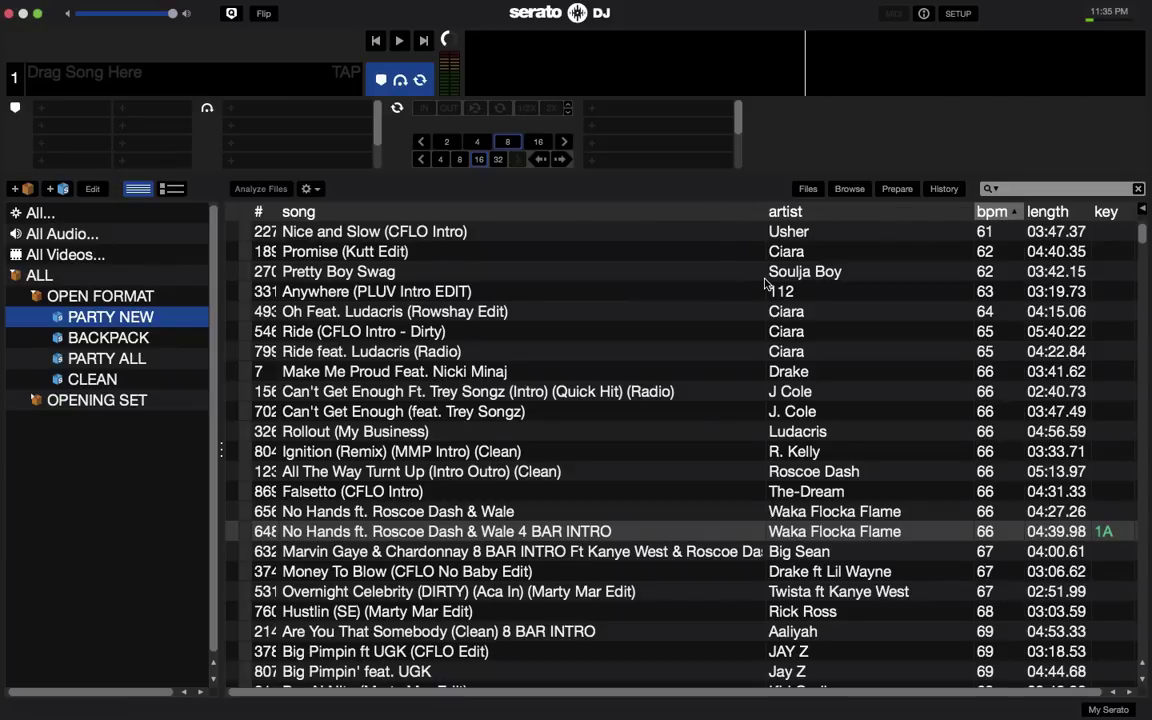
Step: Flip the bpm sort to descending and back to ascending order
{"action": "scroll", "coordinate": [765, 285], "scroll_direction": "down", "scroll_amount": 3}
{"action": "scroll", "coordinate": [765, 285], "scroll_direction": "up", "scroll_amount": 3}
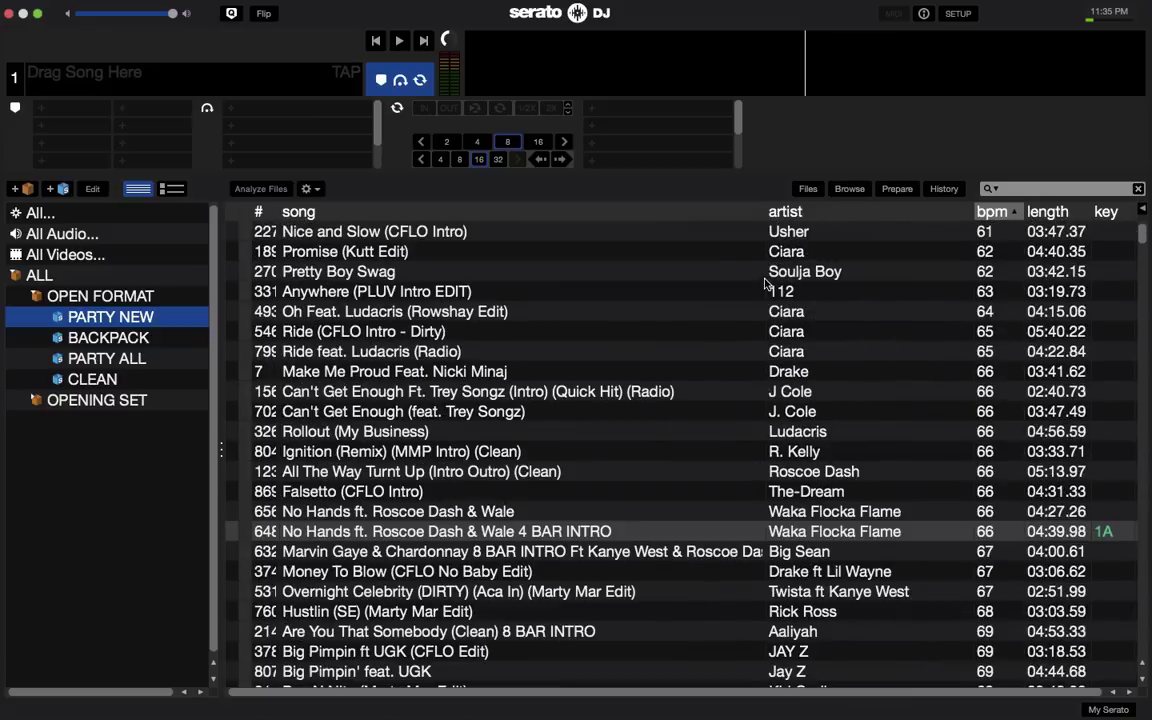
{"action": "left_click", "coordinate": [993, 213]}
{"action": "left_click", "coordinate": [993, 213]}
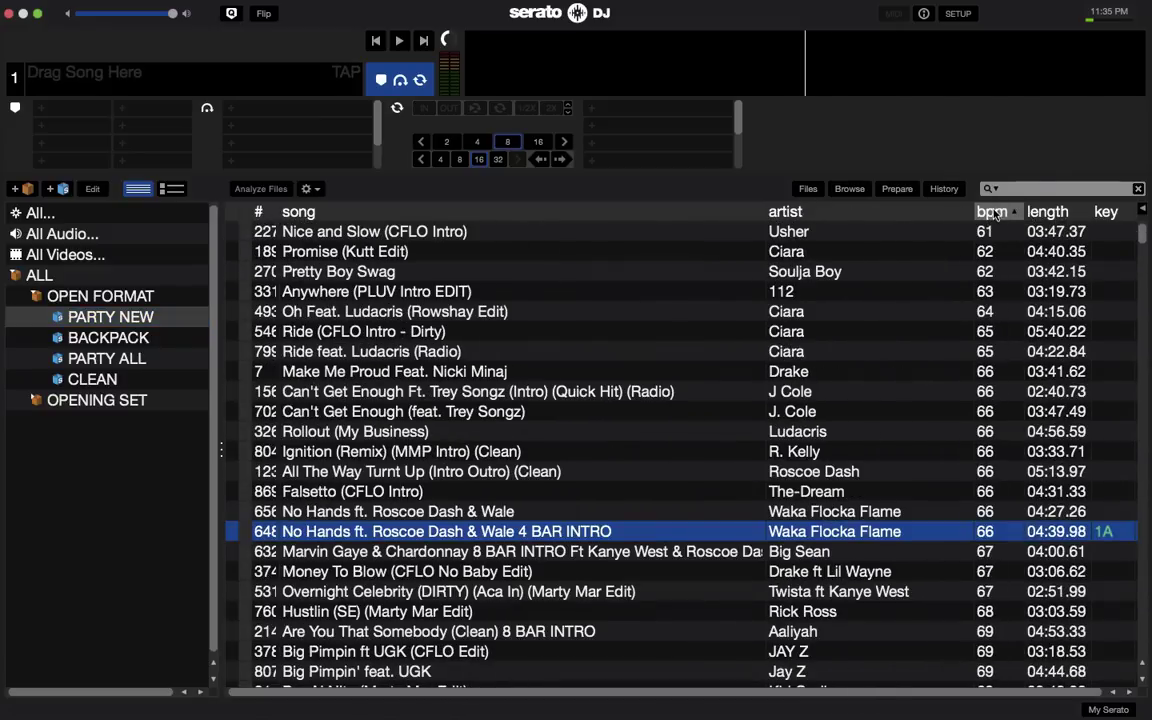
{"action": "scroll", "coordinate": [988, 283], "scroll_direction": "down", "scroll_amount": 5}
{"action": "scroll", "coordinate": [988, 283], "scroll_direction": "up", "scroll_amount": 5}
Step: Sort tracks by artist, then try ordering each artist's tracks by ascending and descending bpm
{"action": "left_click", "coordinate": [885, 212]}
{"action": "scroll", "coordinate": [866, 272], "scroll_direction": "down", "scroll_amount": 5}
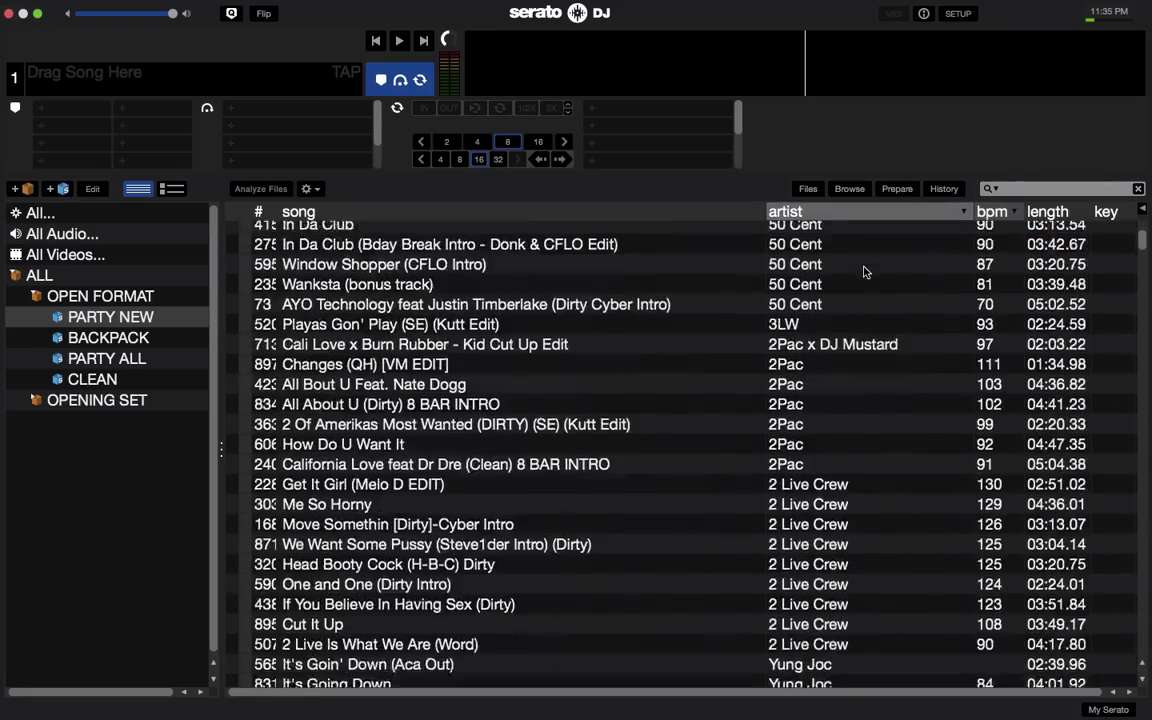
{"action": "scroll", "coordinate": [866, 272], "scroll_direction": "down", "scroll_amount": 20}
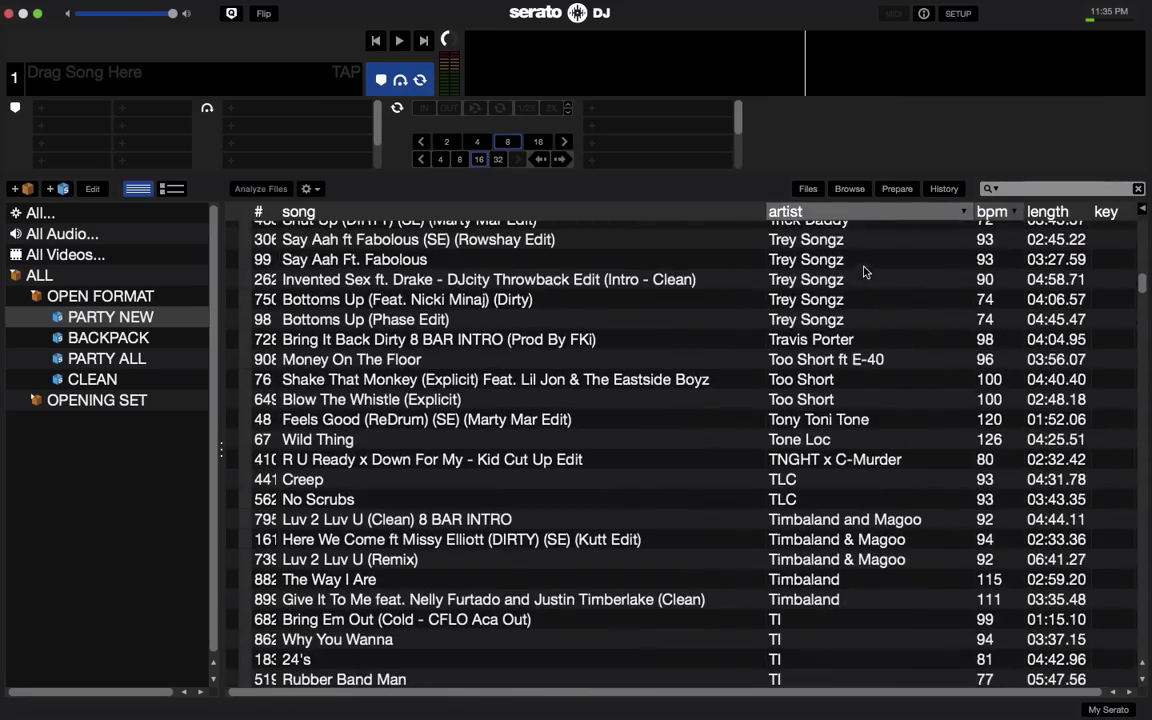
{"action": "scroll", "coordinate": [866, 272], "scroll_direction": "up", "scroll_amount": 20}
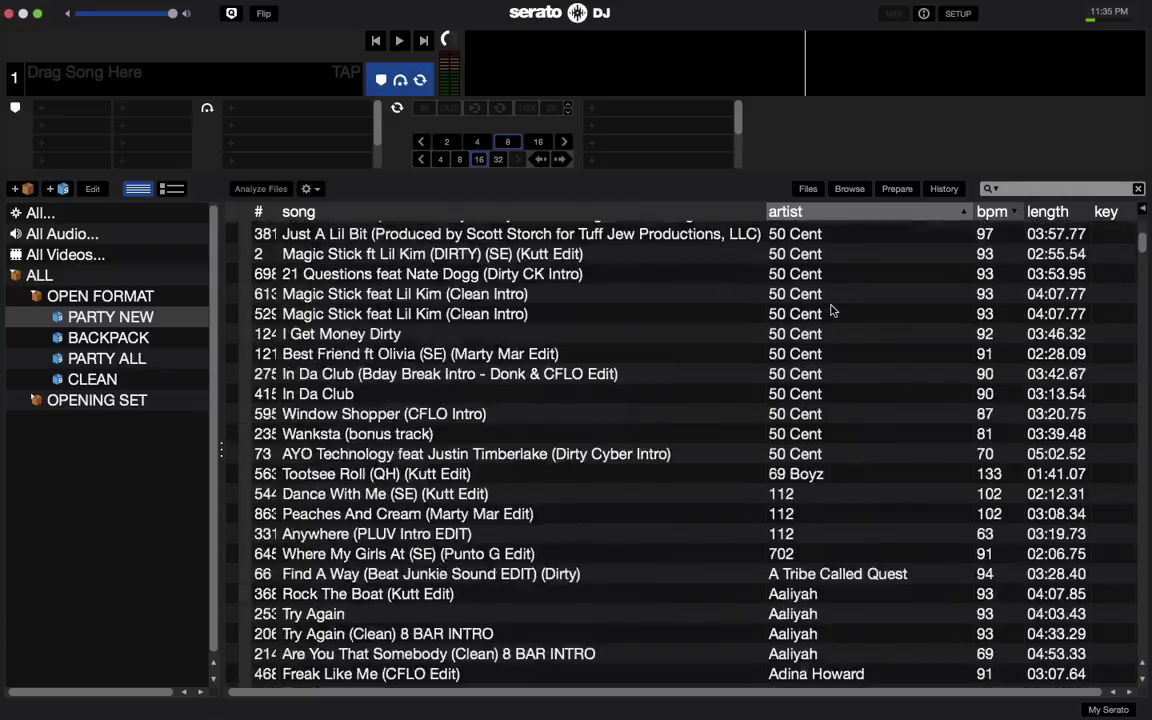
{"action": "scroll", "coordinate": [831, 312], "scroll_direction": "down", "scroll_amount": 20}
{"action": "scroll", "coordinate": [832, 310], "scroll_direction": "up", "scroll_amount": 1}
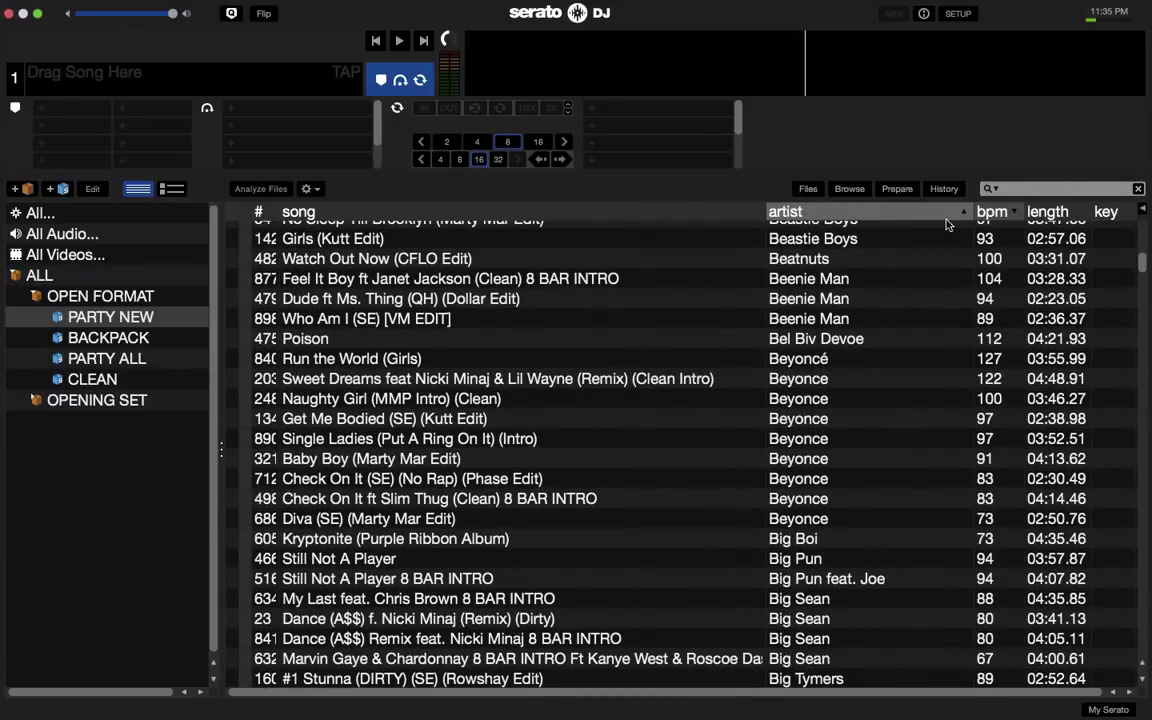
{"action": "left_click", "coordinate": [1003, 213]}
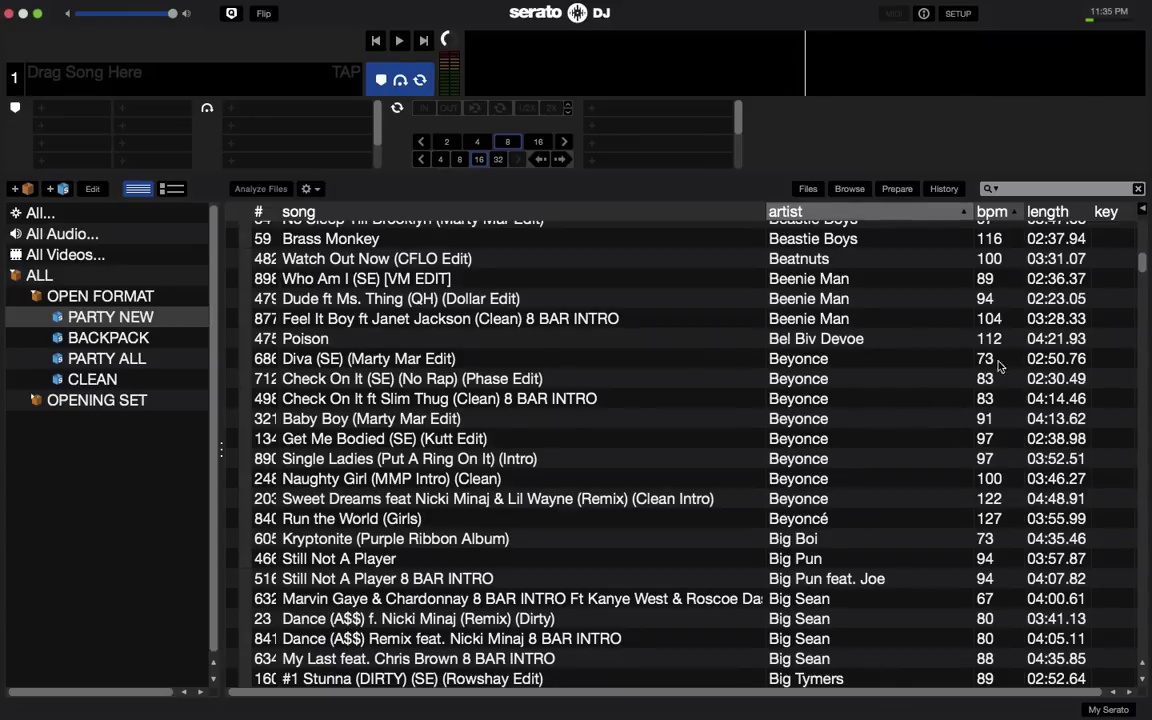
{"action": "left_click", "coordinate": [1002, 216]}
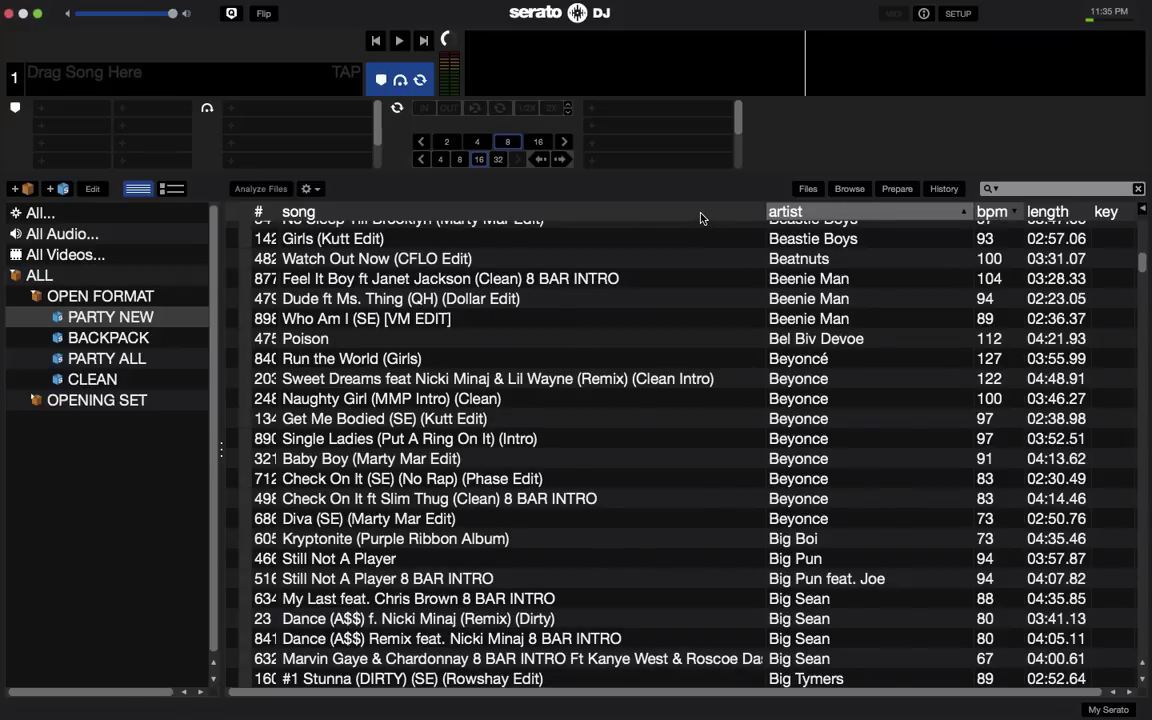
Step: Sort the list by bpm with artist as the secondary order, starting at 74 BPM
{"action": "left_click", "coordinate": [703, 217]}
{"action": "left_click", "coordinate": [882, 214]}
{"action": "left_click", "coordinate": [1001, 216]}
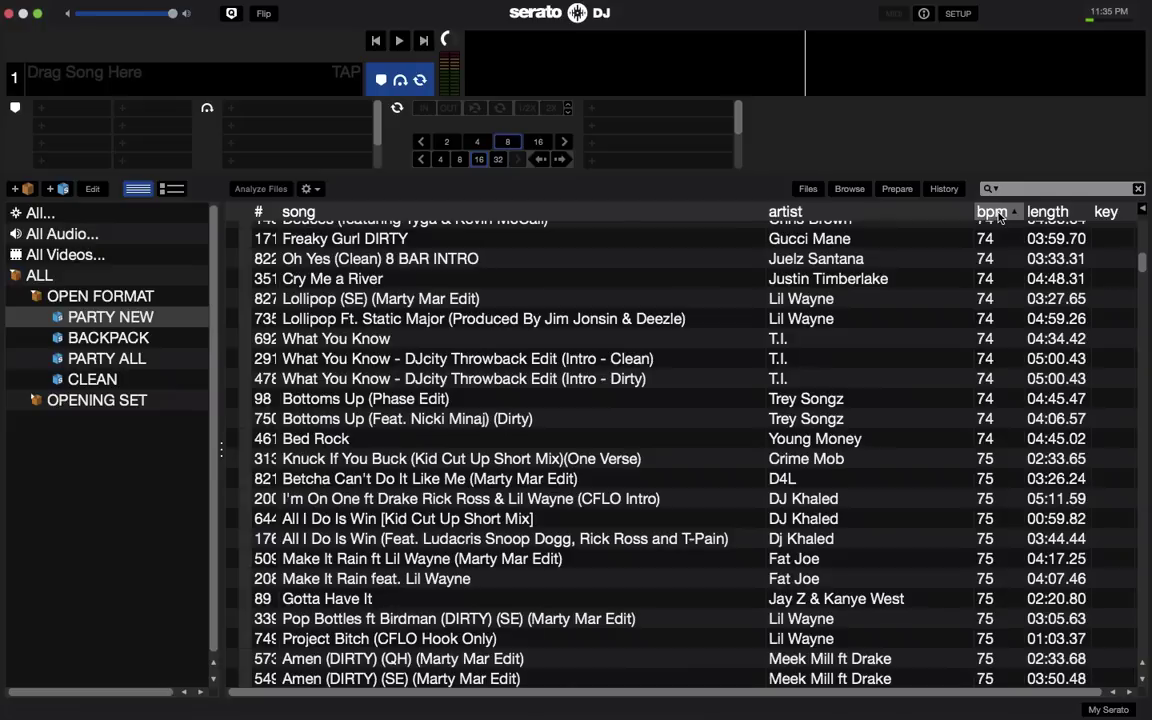
{"action": "left_click", "coordinate": [957, 216]}
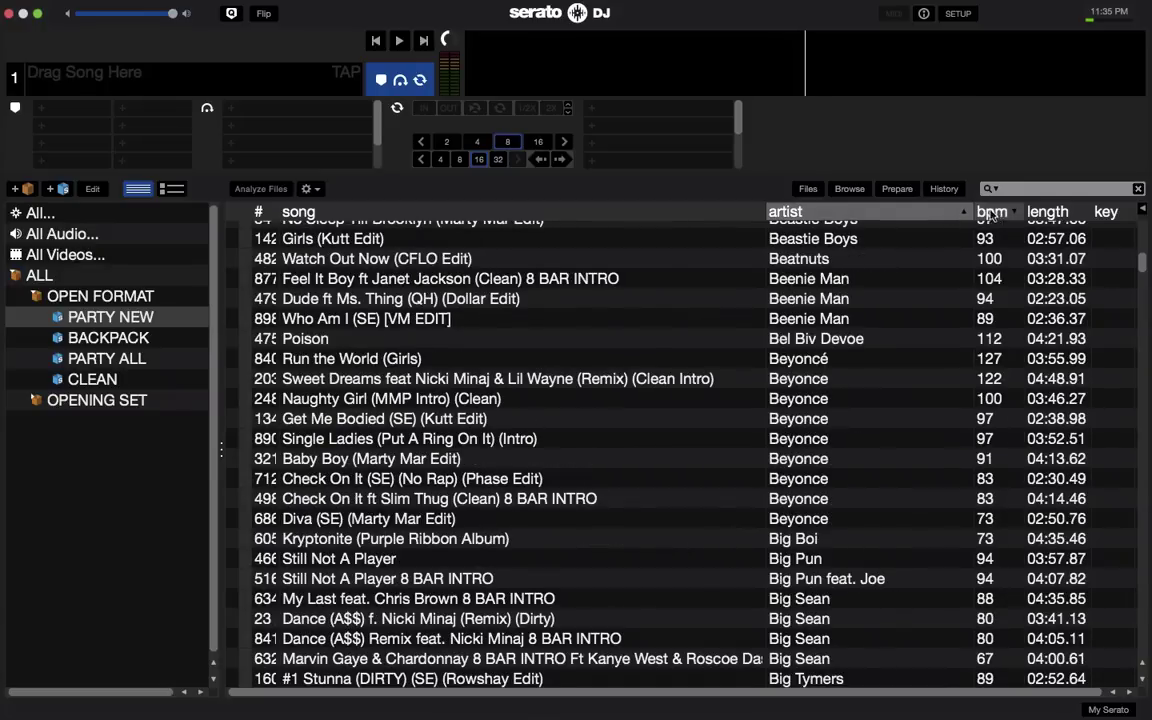
{"action": "left_click", "coordinate": [988, 214]}
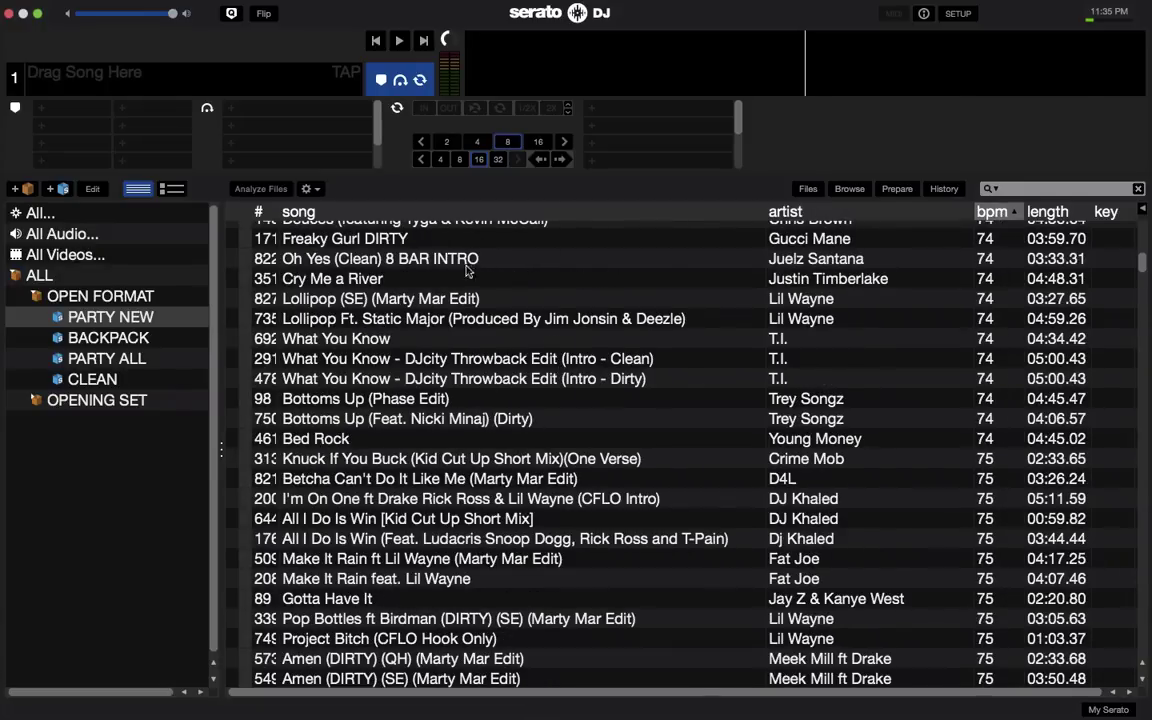
Step: Load 'No Hands 4 BAR INTRO' onto deck 1, save an 8-beat auto loop named LOOP 1
{"action": "scroll", "coordinate": [520, 320], "scroll_direction": "up", "scroll_amount": 15}
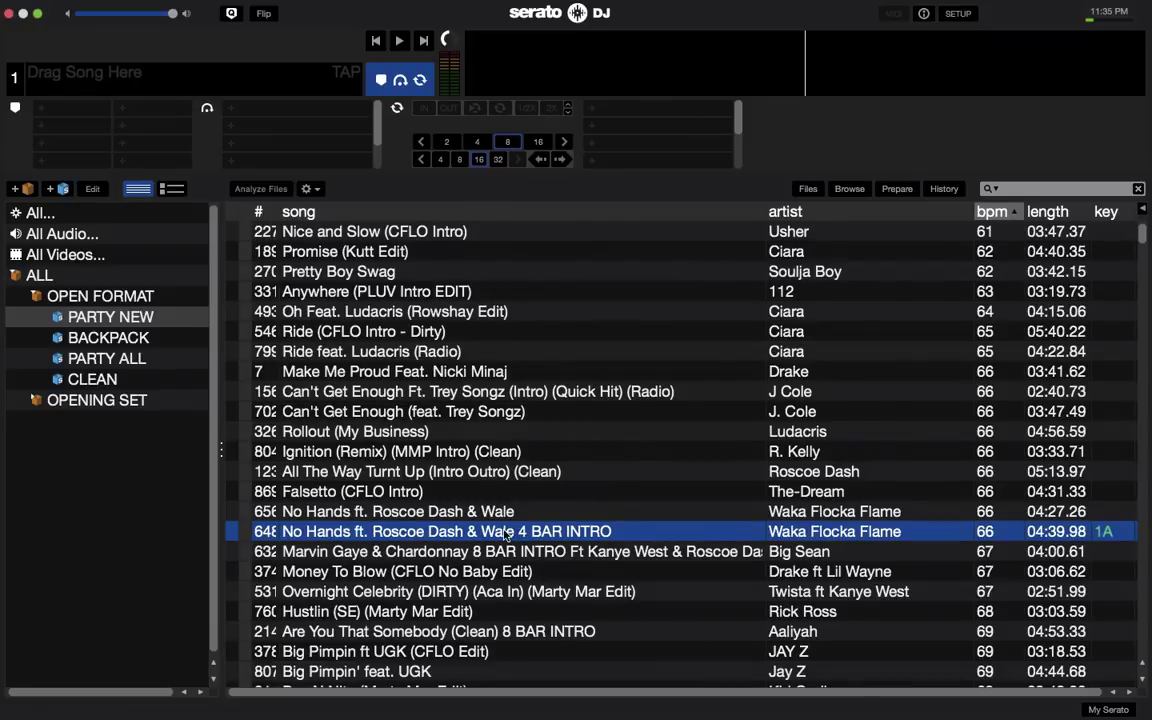
{"action": "left_click_drag", "start_coordinate": [507, 535], "coordinate": [714, 86]}
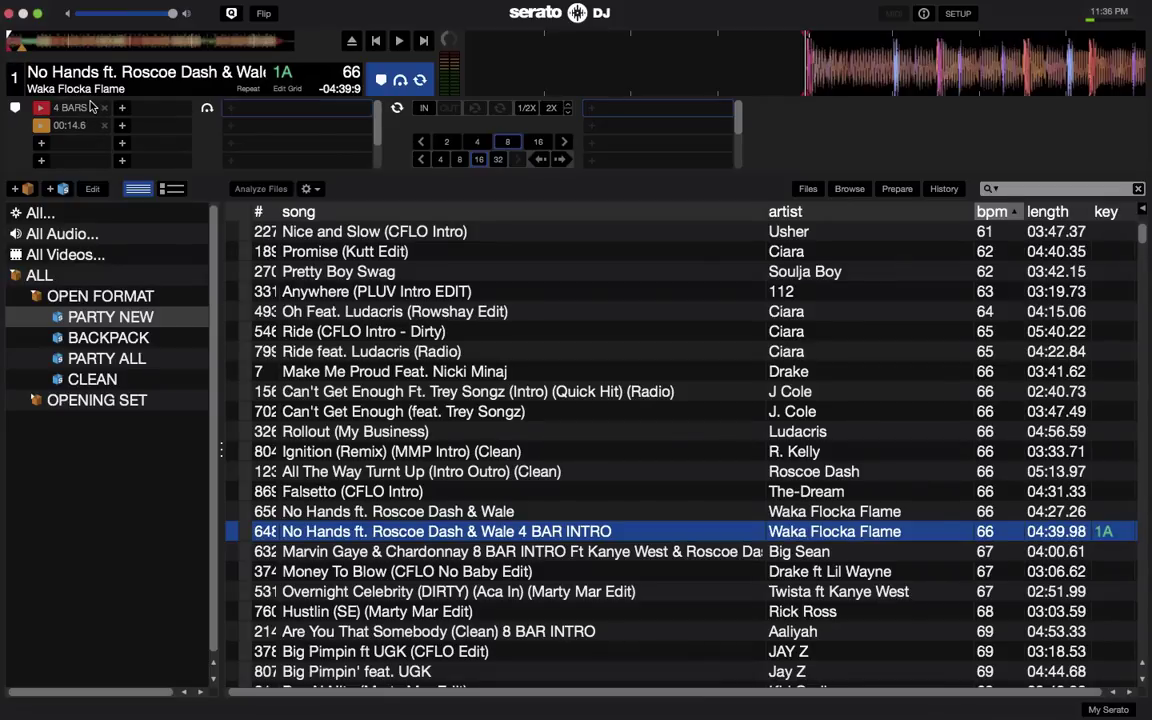
{"action": "left_click", "coordinate": [509, 142]}
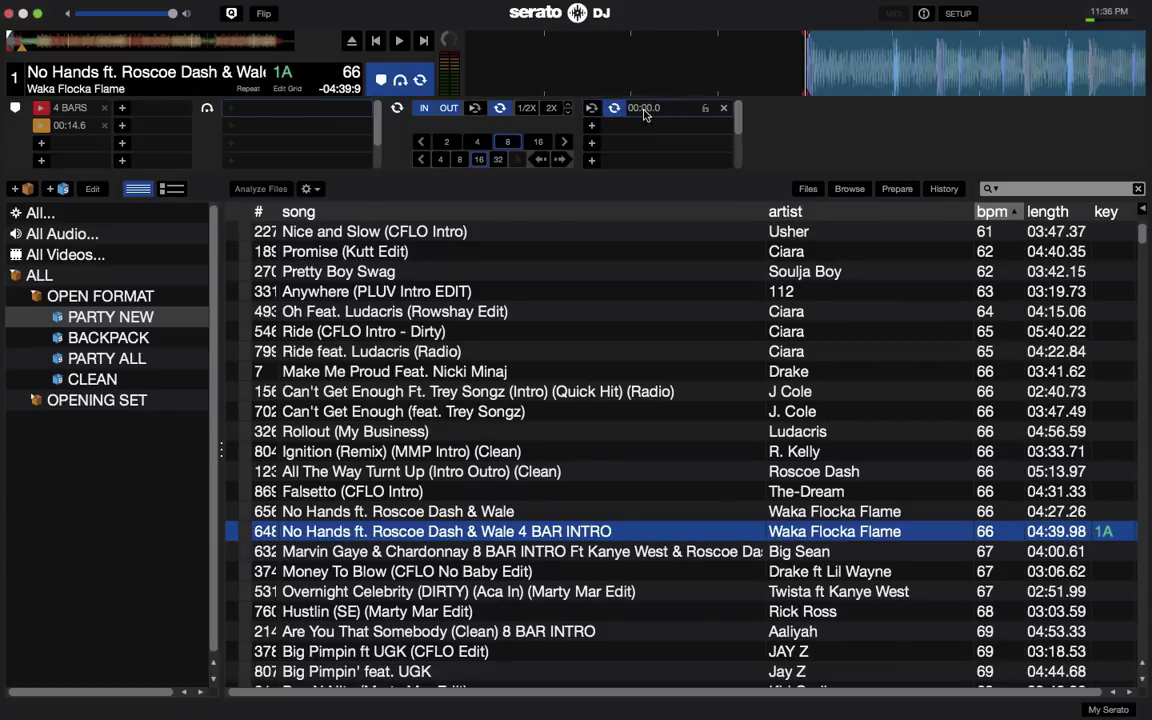
{"action": "left_click", "coordinate": [645, 110]}
{"action": "type", "text": "LOOP 1"}
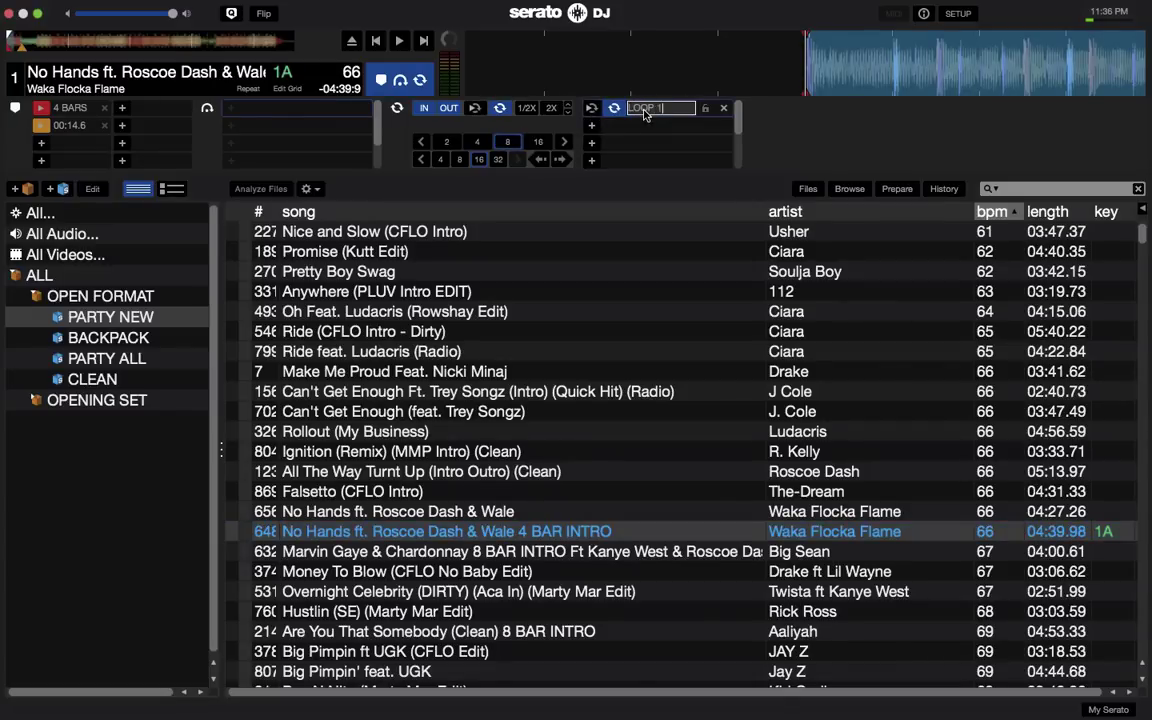
{"action": "key", "text": "Return"}
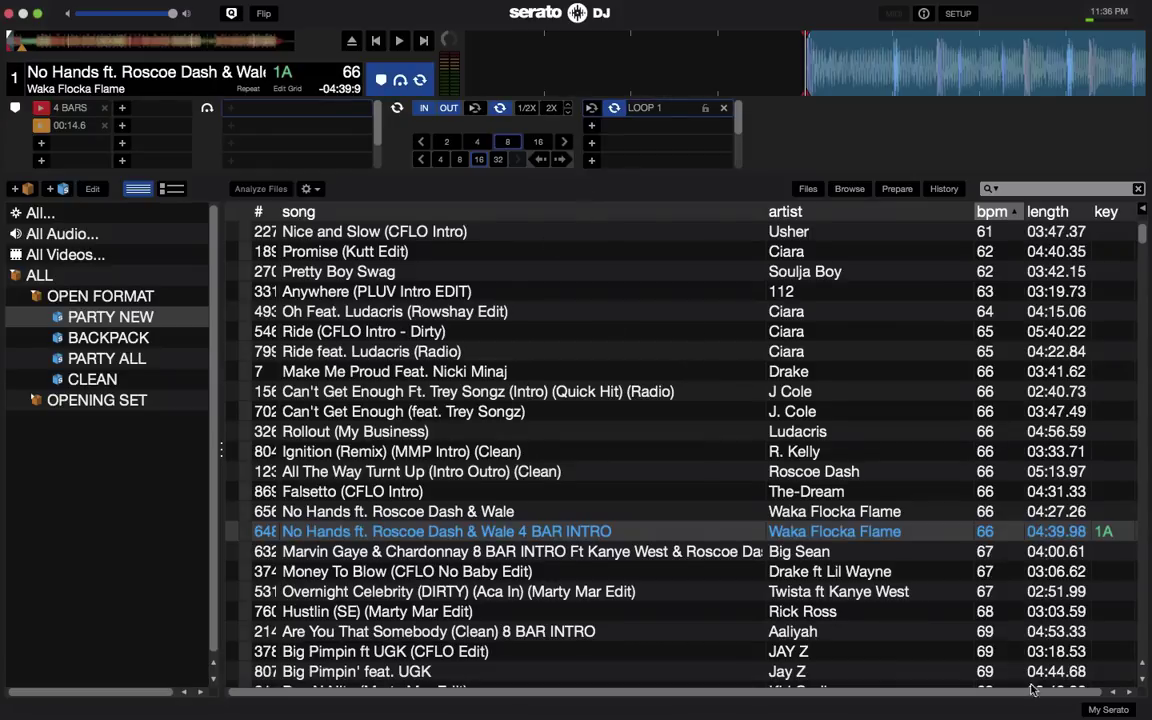
{"action": "left_click", "coordinate": [1106, 711]}
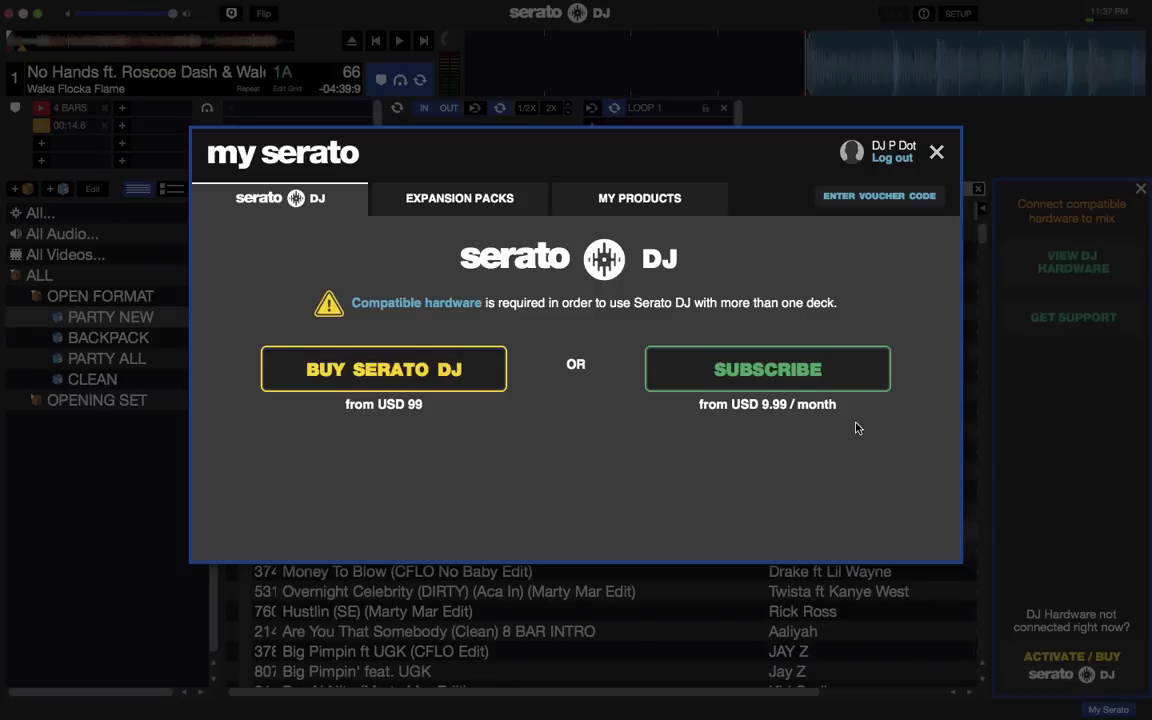
{"action": "left_click", "coordinate": [474, 198]}
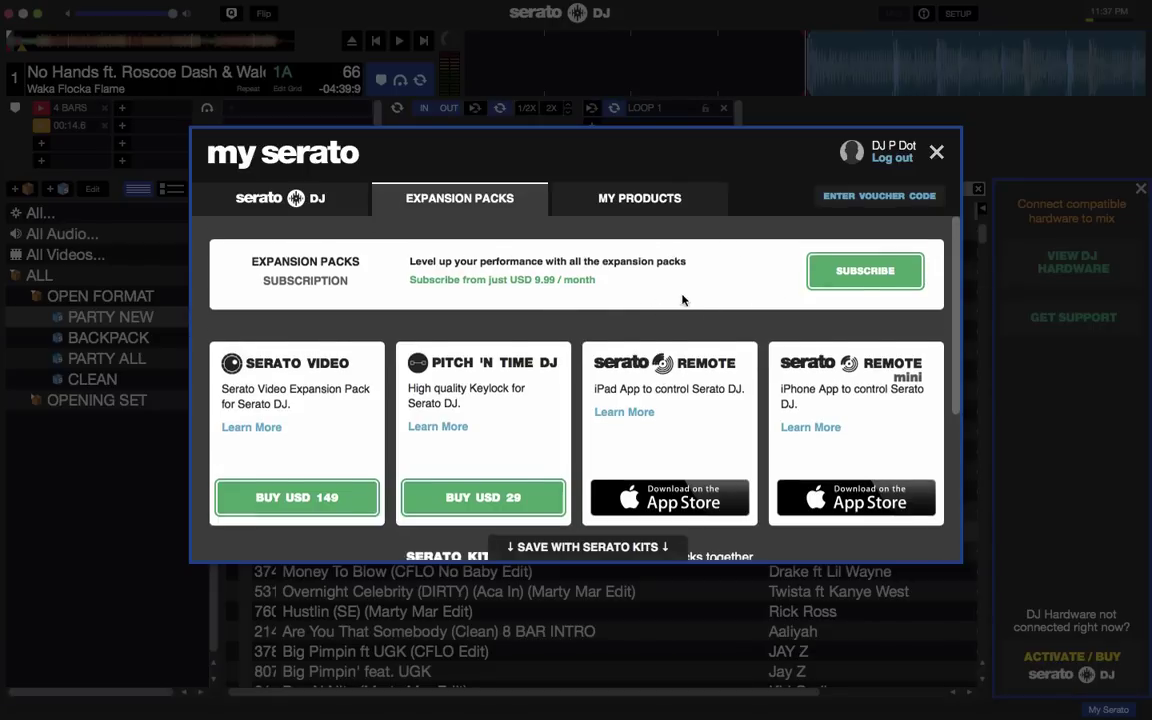
{"action": "scroll", "coordinate": [683, 300], "scroll_direction": "down", "scroll_amount": 5}
{"action": "scroll", "coordinate": [683, 299], "scroll_direction": "up", "scroll_amount": 5}
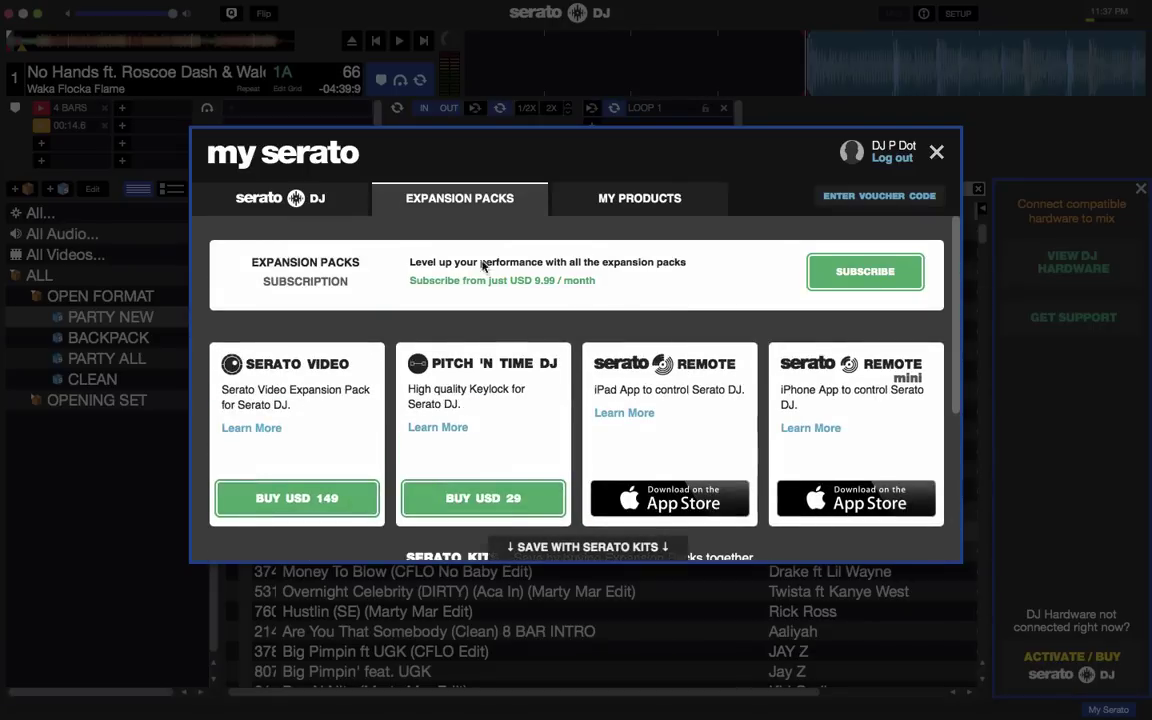
{"action": "left_click", "coordinate": [320, 209]}
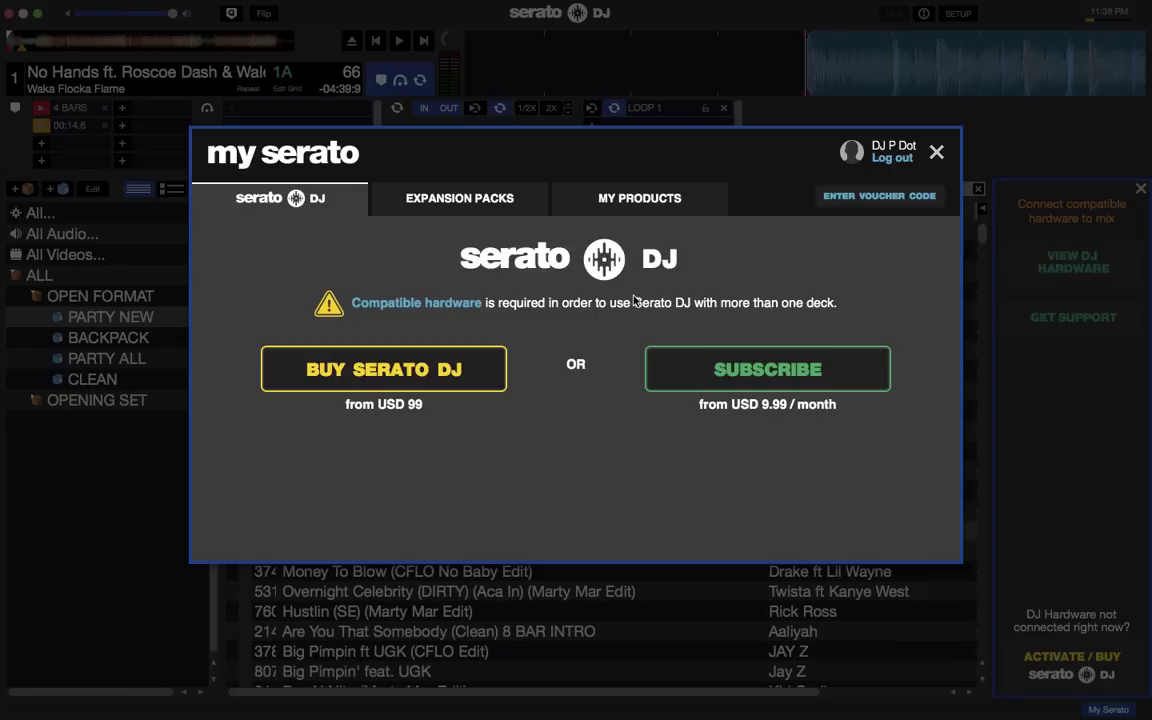
Step: Close the My Serato panel and hide the hardware side panel to widen the track list
{"action": "left_click", "coordinate": [938, 156]}
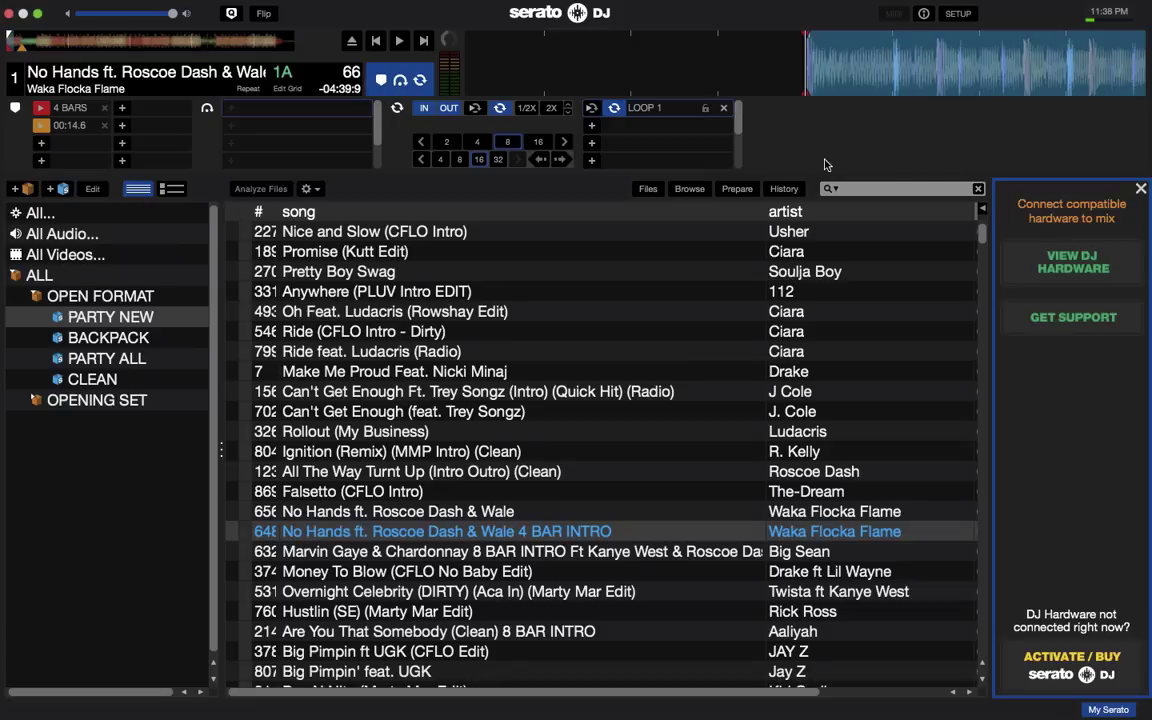
{"action": "left_click", "coordinate": [1140, 189]}
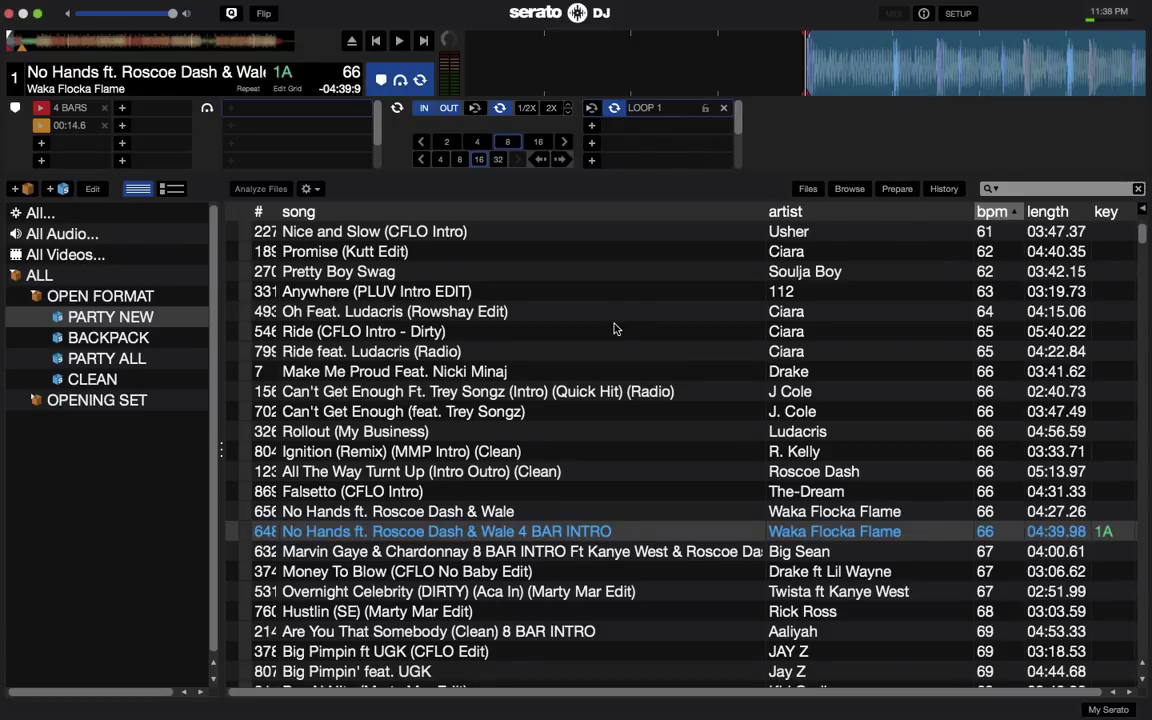
{"action": "scroll", "coordinate": [590, 390], "scroll_direction": "down", "scroll_amount": 1}
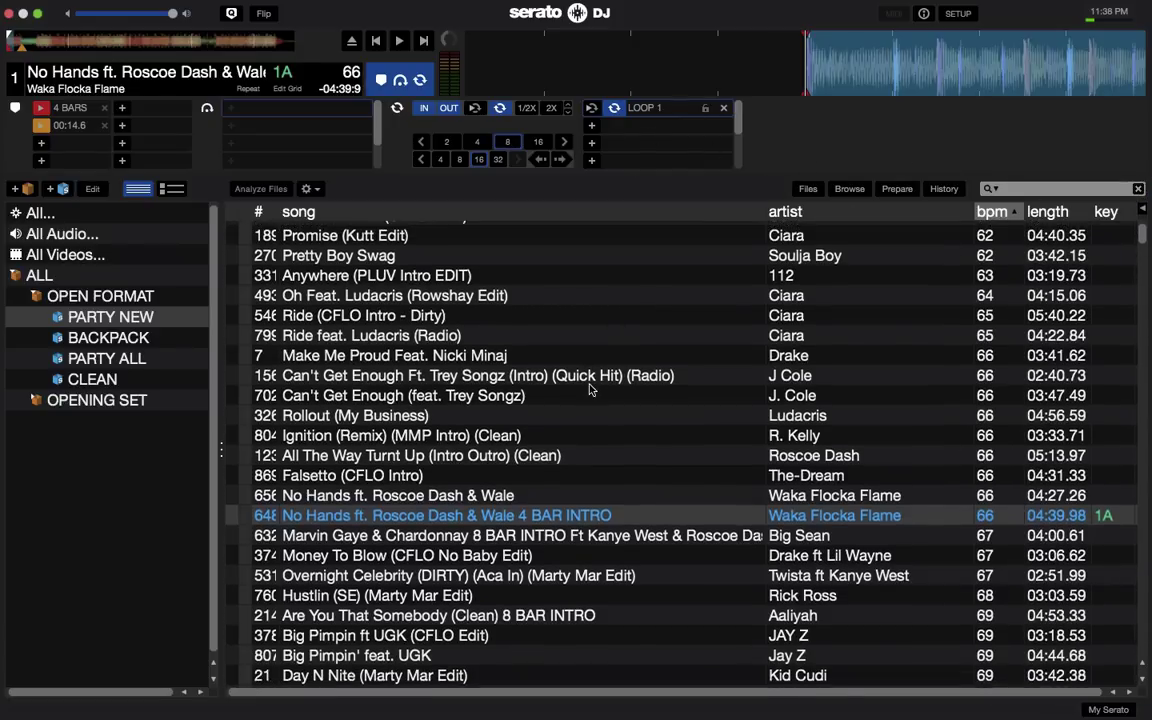
{"action": "scroll", "coordinate": [535, 352], "scroll_direction": "up", "scroll_amount": 1}
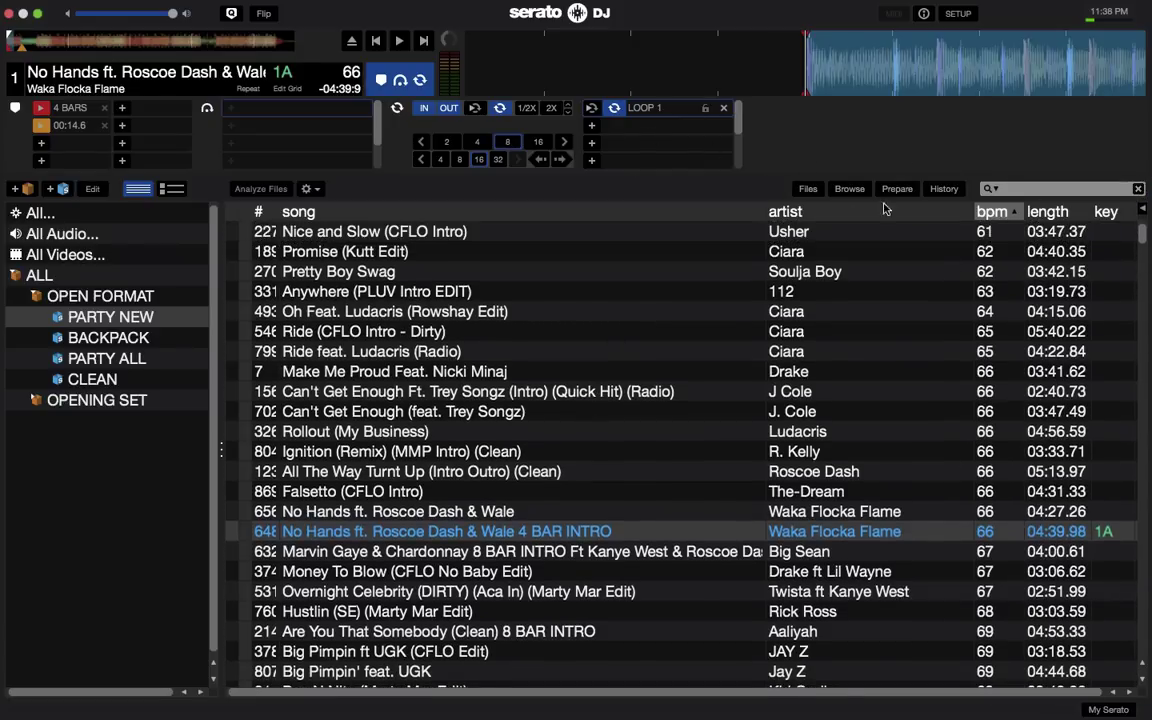
Step: Open SETUP briefly, then return to the library and browse the track list
{"action": "left_click", "coordinate": [955, 16]}
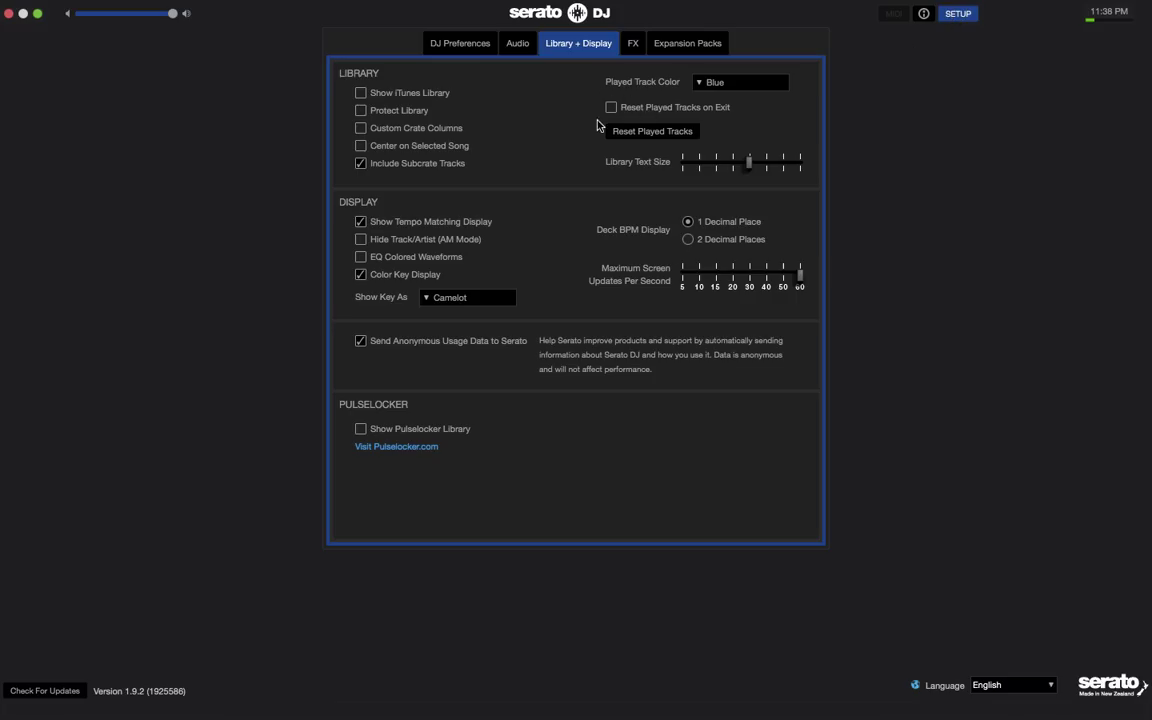
{"action": "left_click", "coordinate": [948, 15]}
{"action": "scroll", "coordinate": [463, 544], "scroll_direction": "down", "scroll_amount": 3}
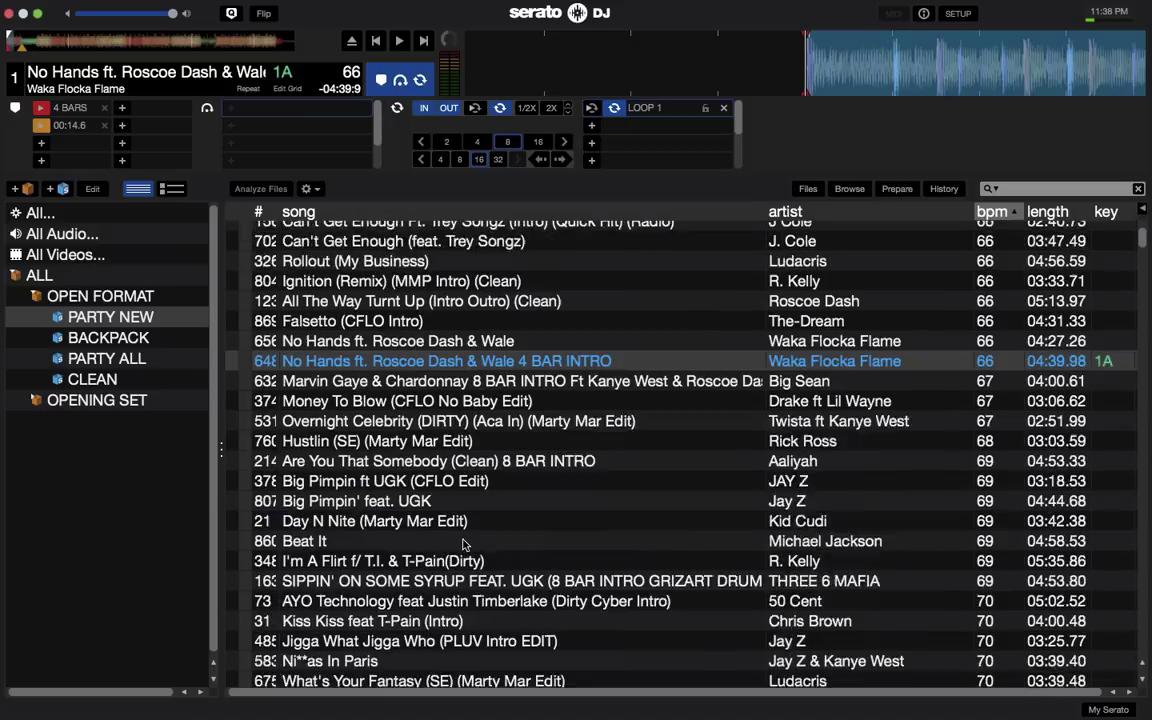
{"action": "scroll", "coordinate": [463, 544], "scroll_direction": "down", "scroll_amount": 1}
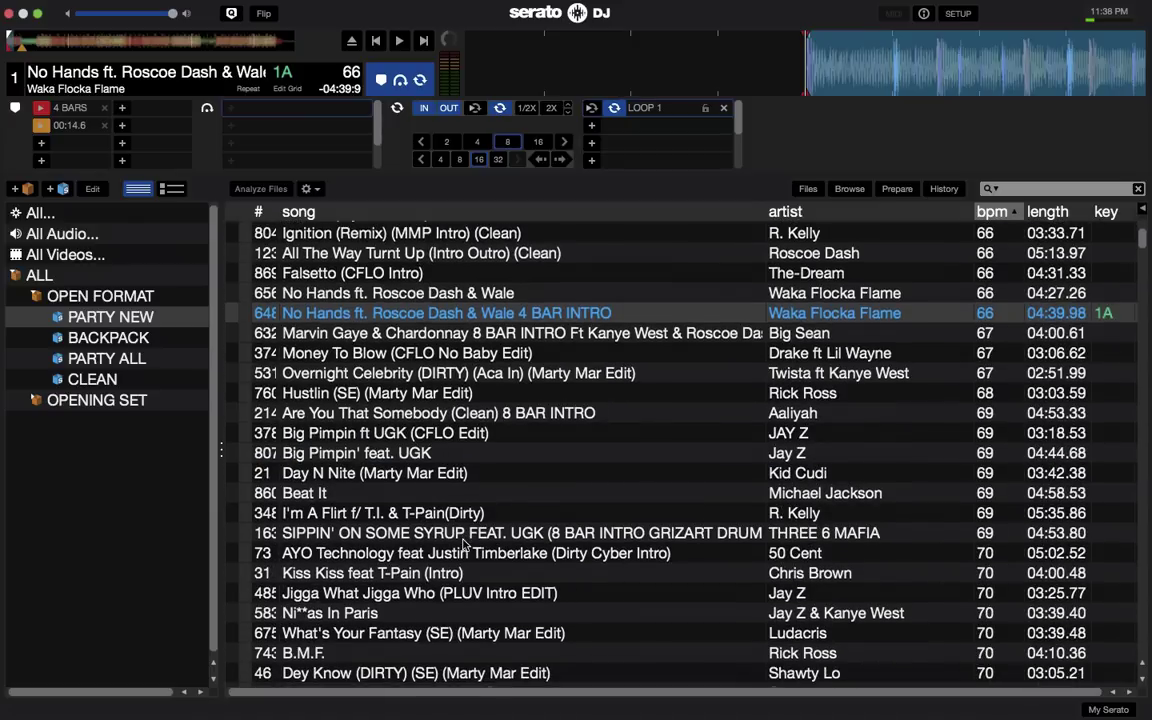
{"action": "scroll", "coordinate": [463, 544], "scroll_direction": "up", "scroll_amount": 4}
{"action": "left_click", "coordinate": [943, 189]}
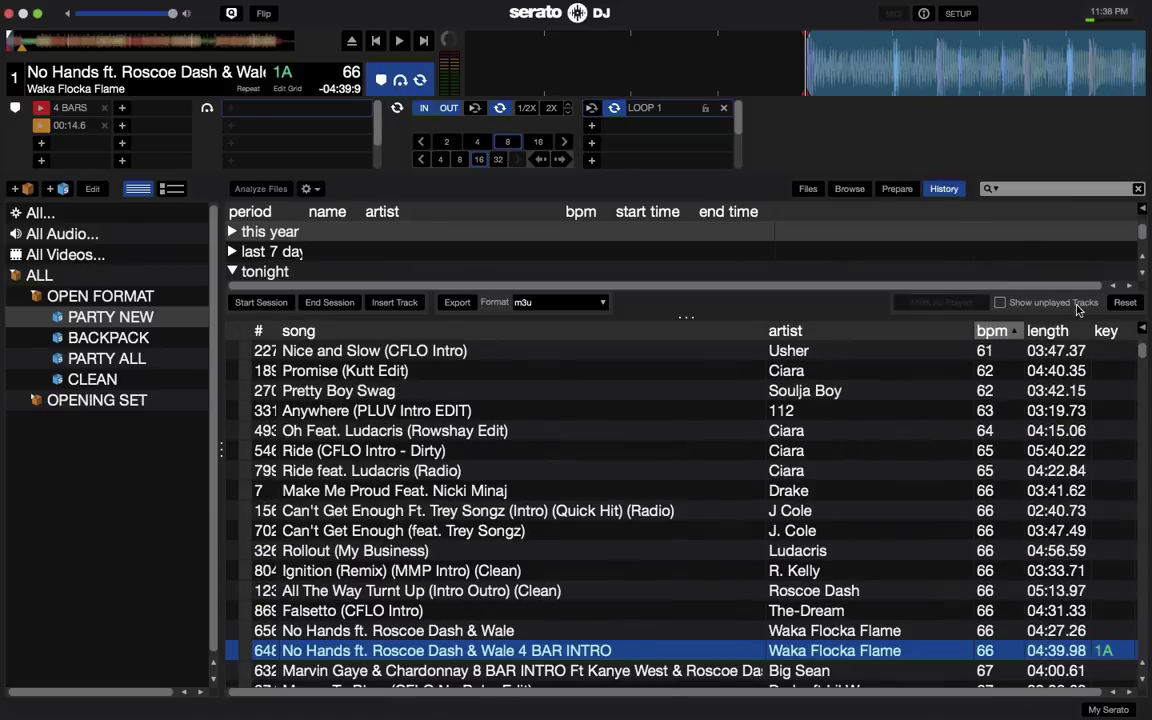
{"action": "left_click", "coordinate": [785, 510]}
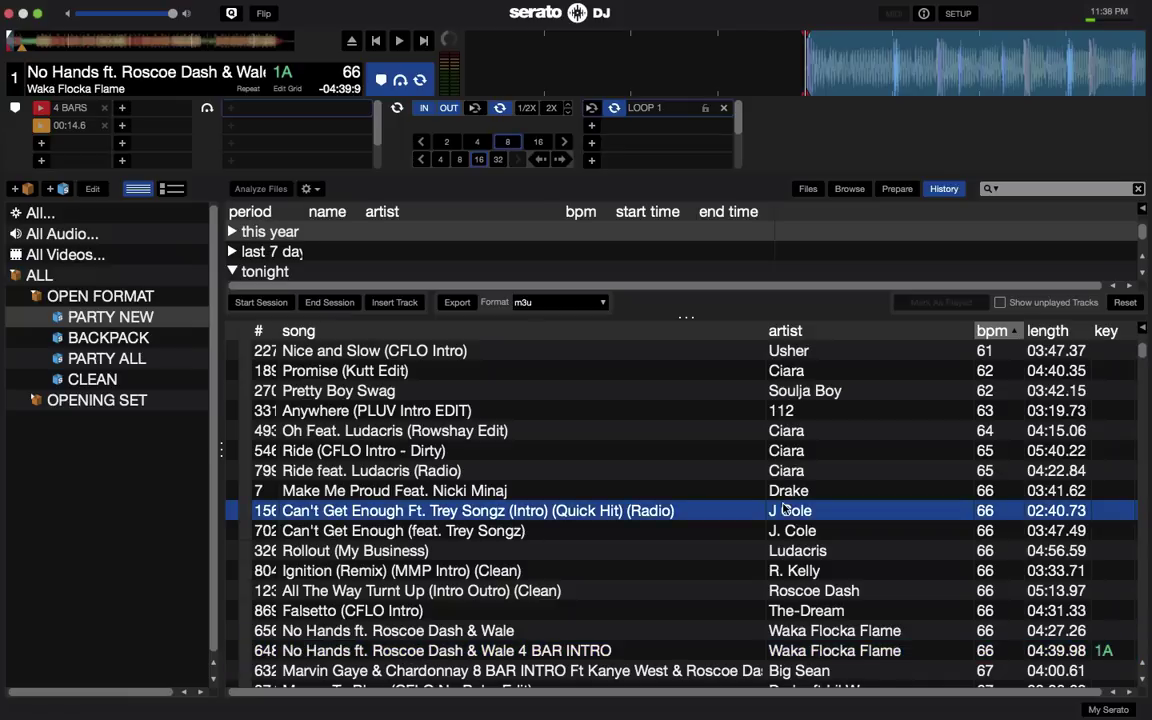
{"action": "scroll", "coordinate": [575, 395], "scroll_direction": "down", "scroll_amount": 4}
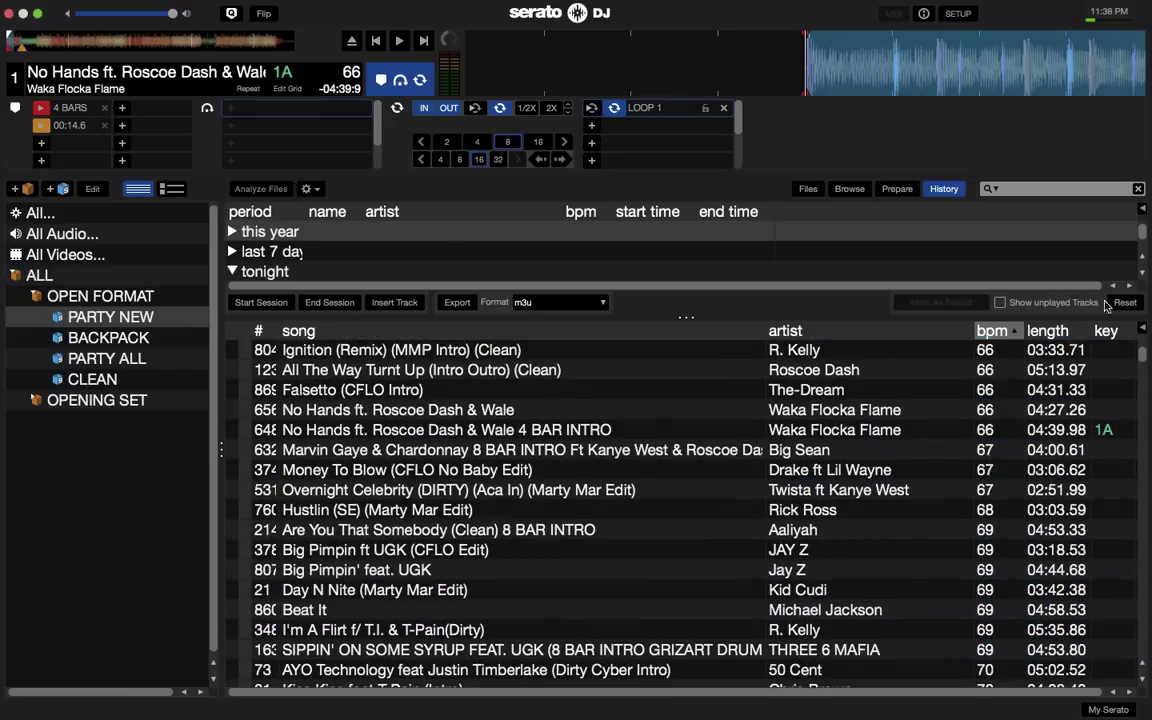
{"action": "left_click", "coordinate": [943, 189]}
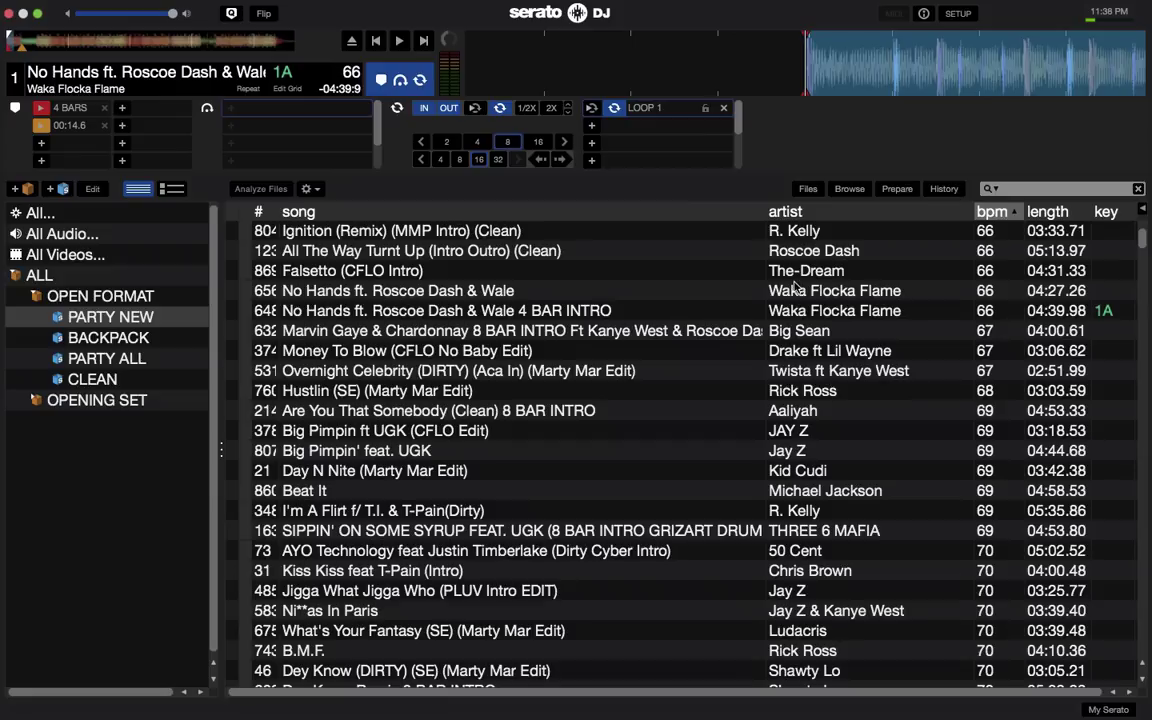
Step: Select the Money To Blow track and toggle the play history panel on and off
{"action": "left_click", "coordinate": [724, 345]}
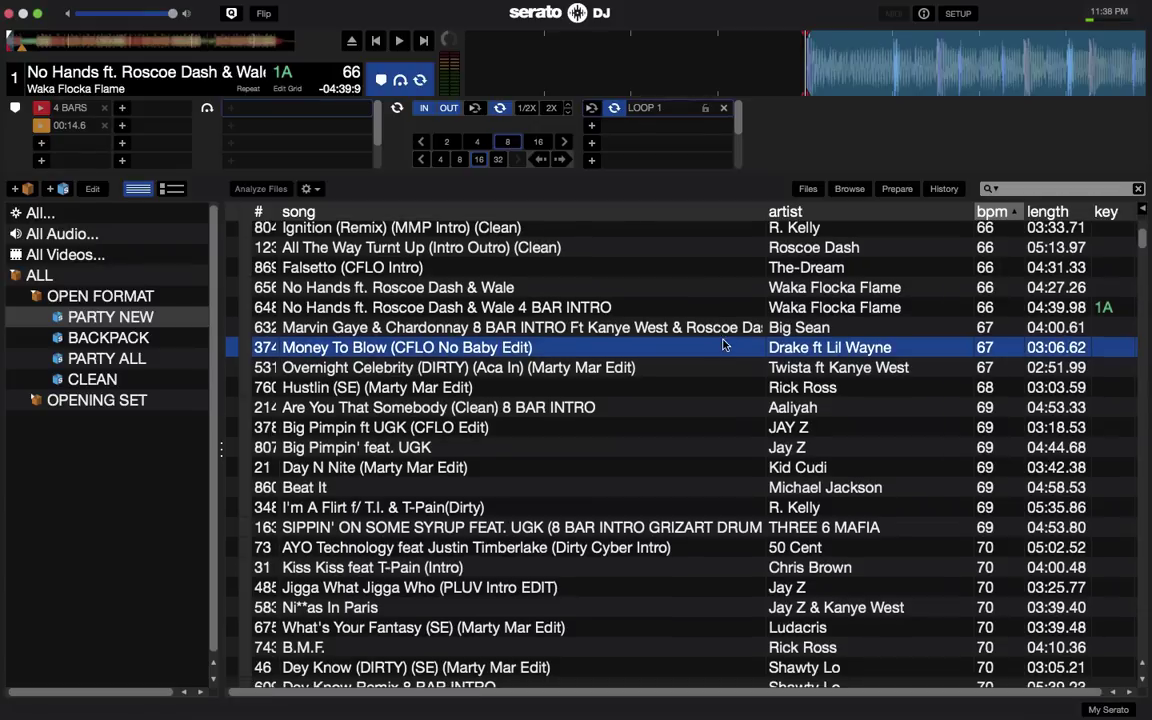
{"action": "left_click", "coordinate": [944, 188]}
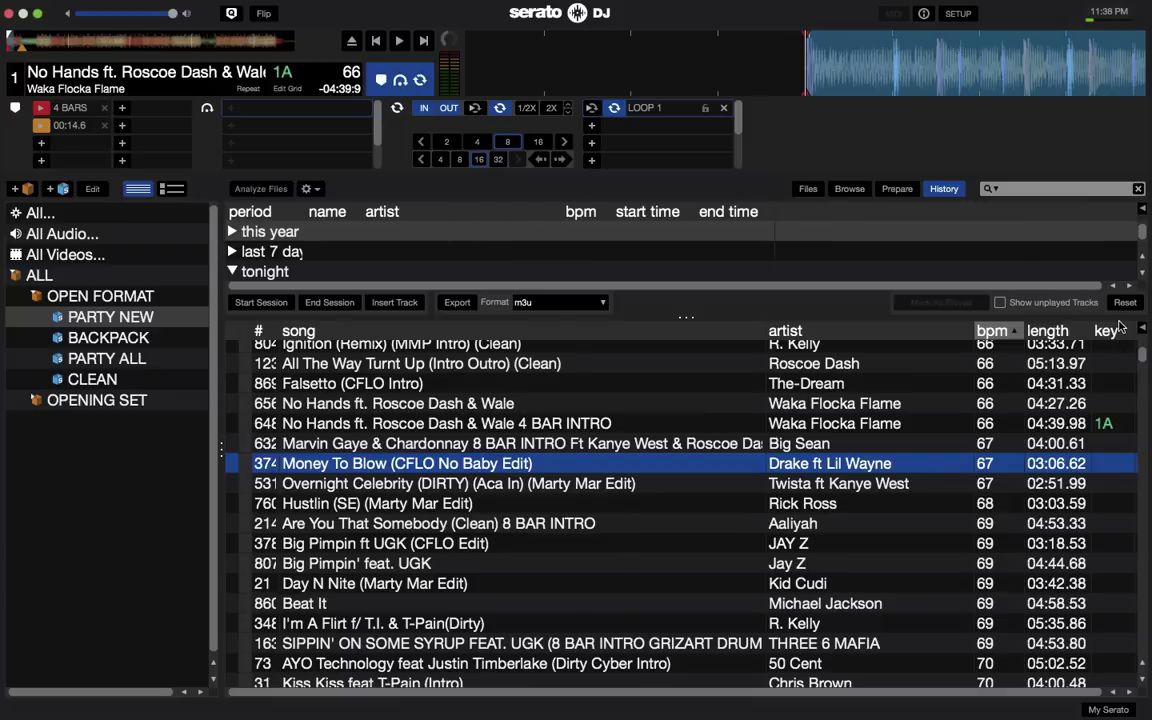
{"action": "left_click", "coordinate": [944, 188]}
Step: Turn on Reset Played Tracks on Exit in SETUP's Library + Display settings
{"action": "left_click", "coordinate": [958, 13]}
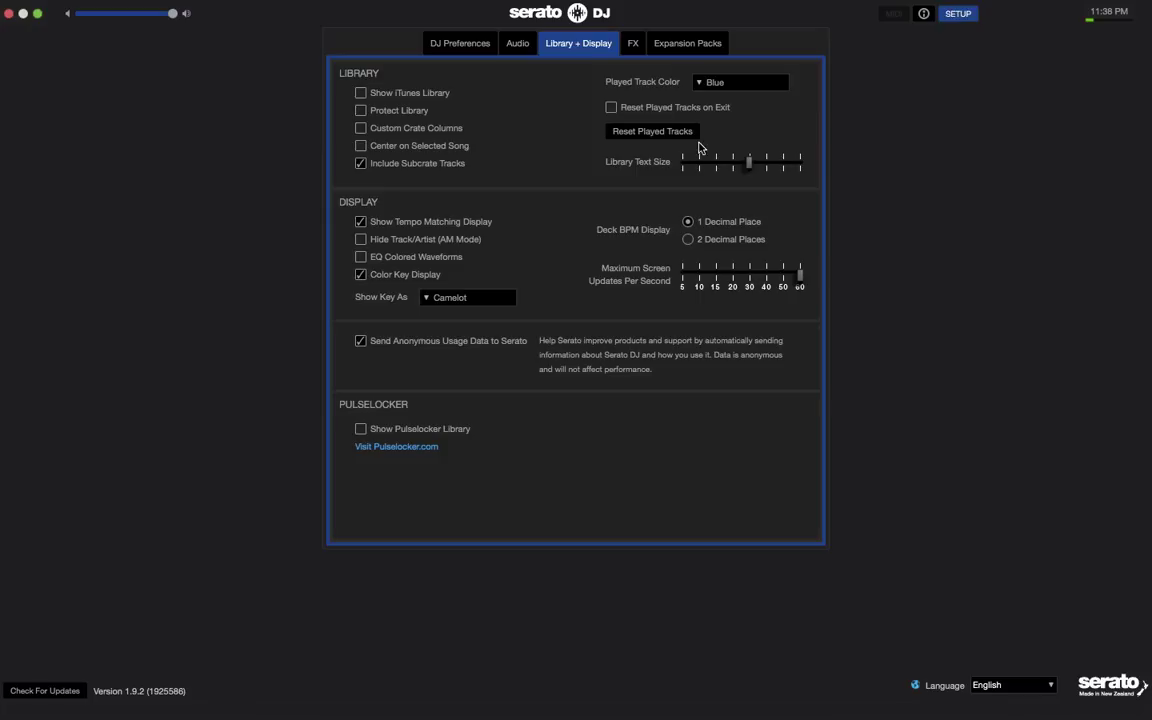
{"action": "left_click", "coordinate": [612, 108]}
{"action": "left_click", "coordinate": [958, 13]}
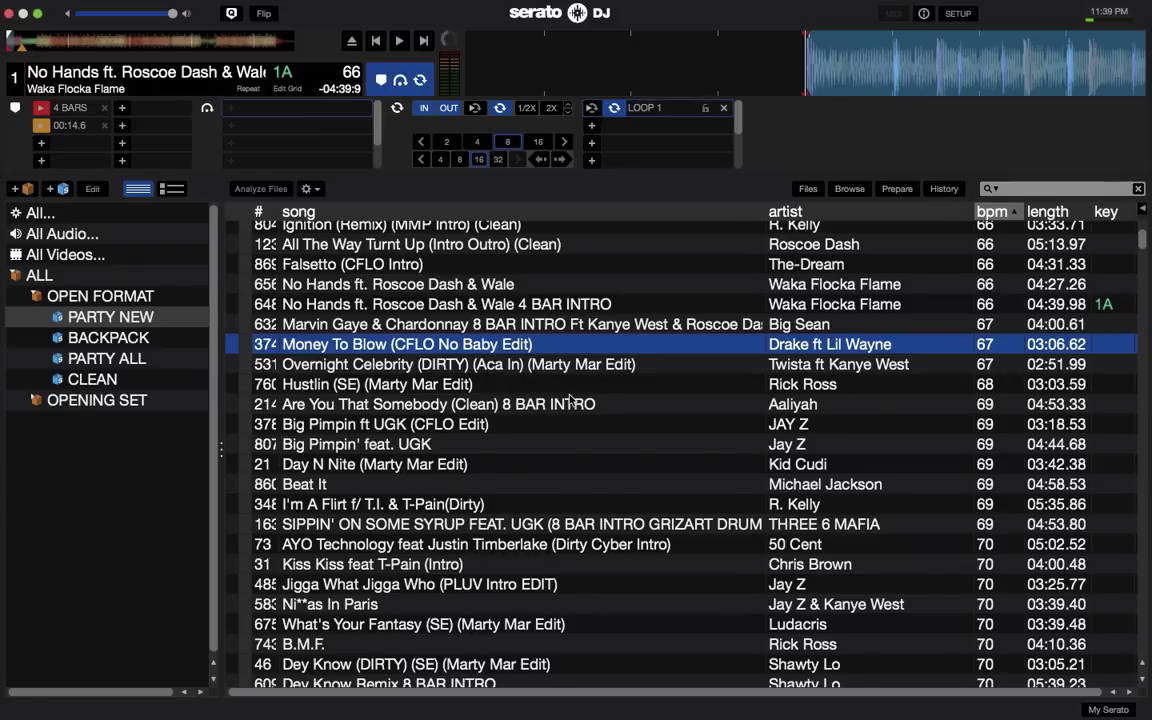
{"action": "scroll", "coordinate": [568, 400], "scroll_direction": "down", "scroll_amount": 3}
{"action": "scroll", "coordinate": [568, 400], "scroll_direction": "up", "scroll_amount": 15}
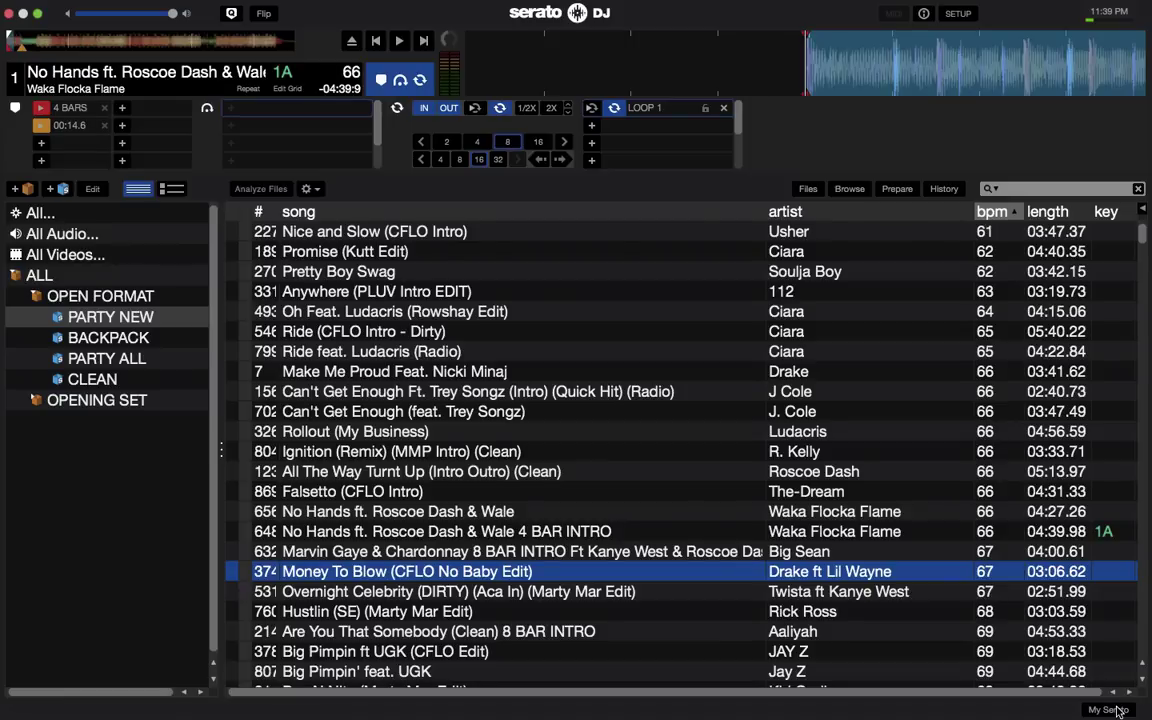
{"action": "left_click", "coordinate": [958, 13]}
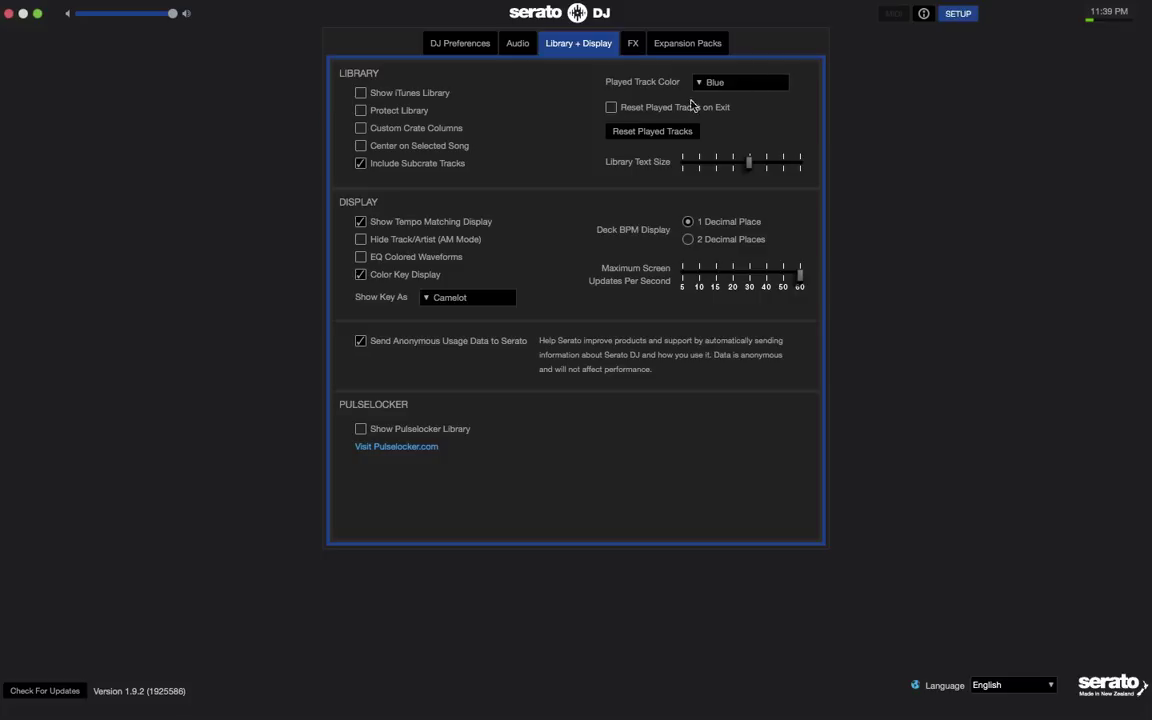
{"action": "left_click", "coordinate": [958, 13]}
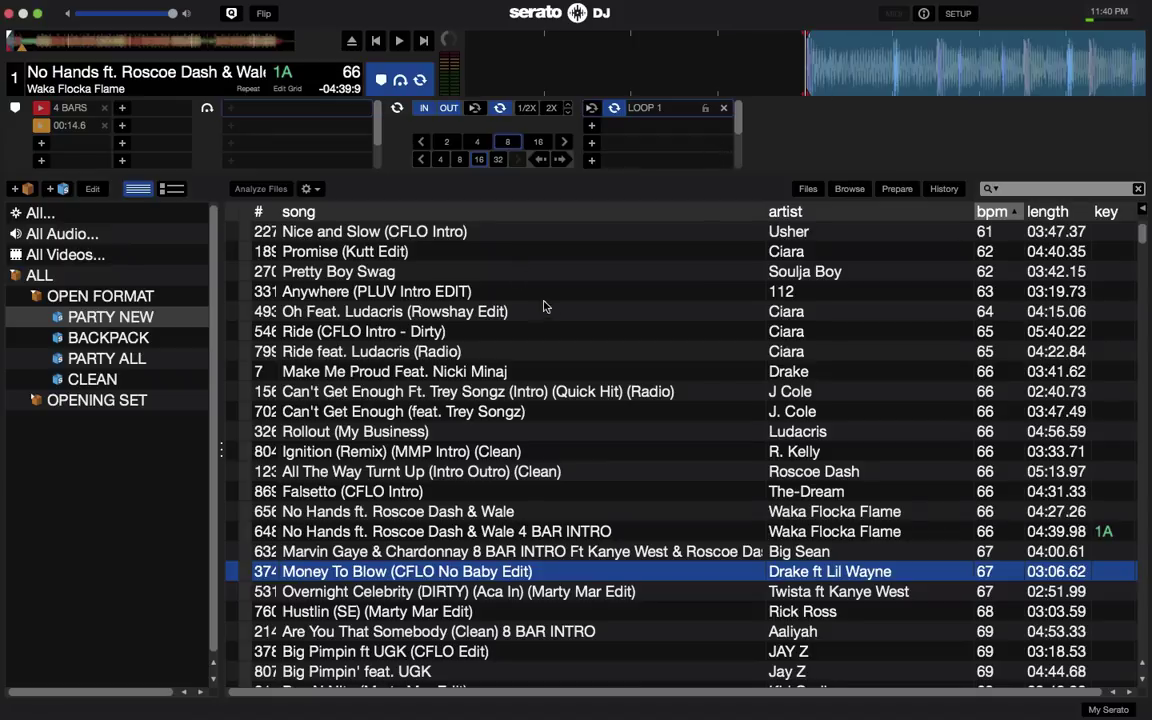